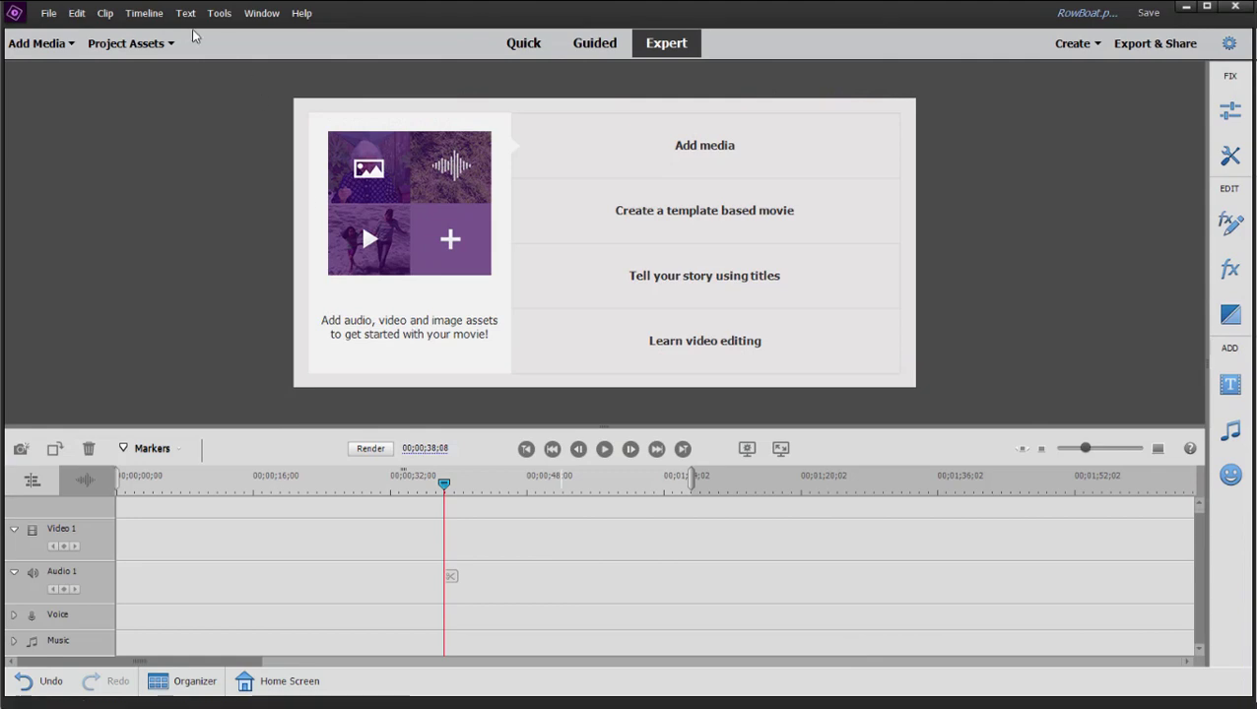
# Step: Drop RowRow1.mp4 from Project Assets onto Video 1 at the timeline start, then set the playhead to 19;00
pyautogui.click(127, 44)
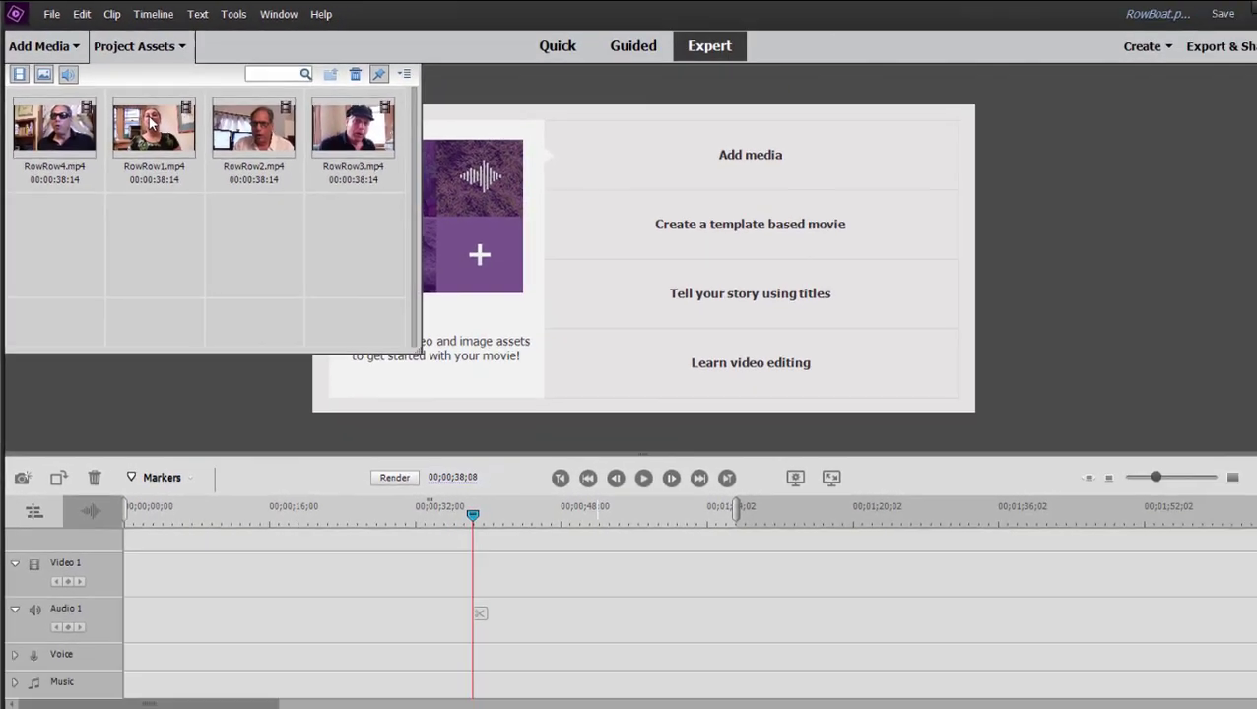
pyautogui.moveTo(285, 236); pyautogui.dragTo(118, 587)
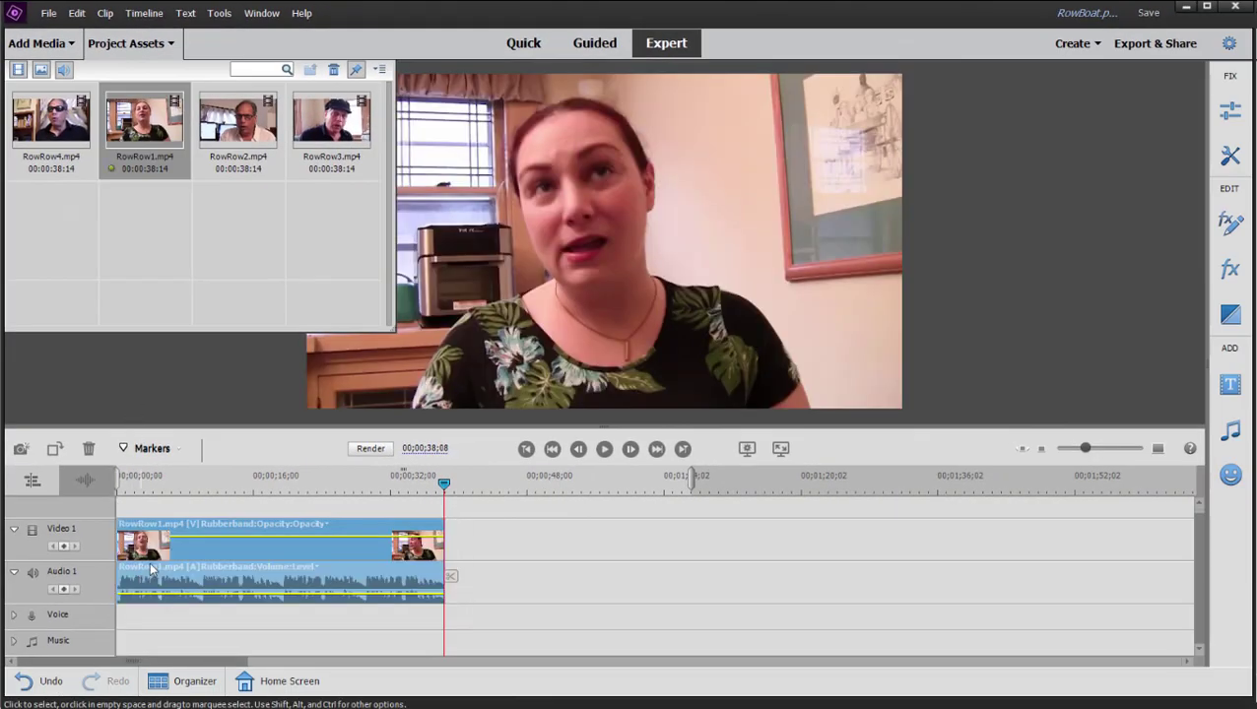
pyautogui.click(147, 43)
pyautogui.click(279, 475)
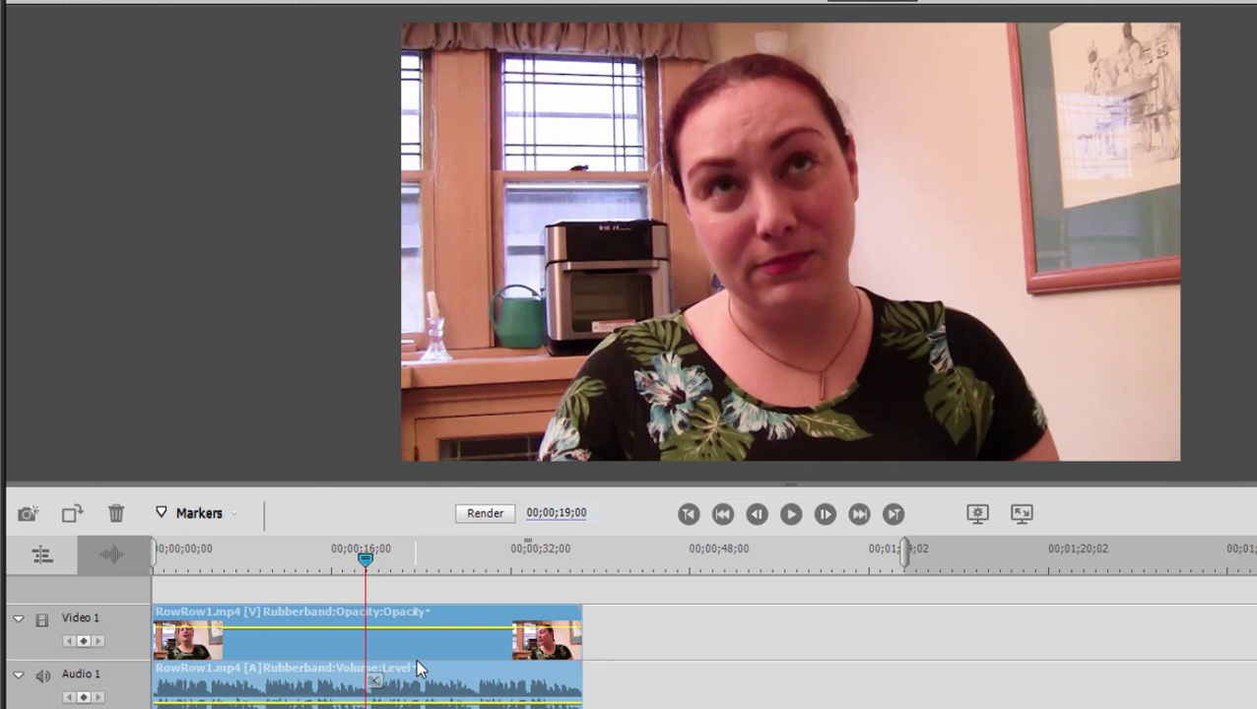
# Step: Scale the RowRow1 video down in the Monitor and drag it toward the lower-left corner
pyautogui.click(574, 275)
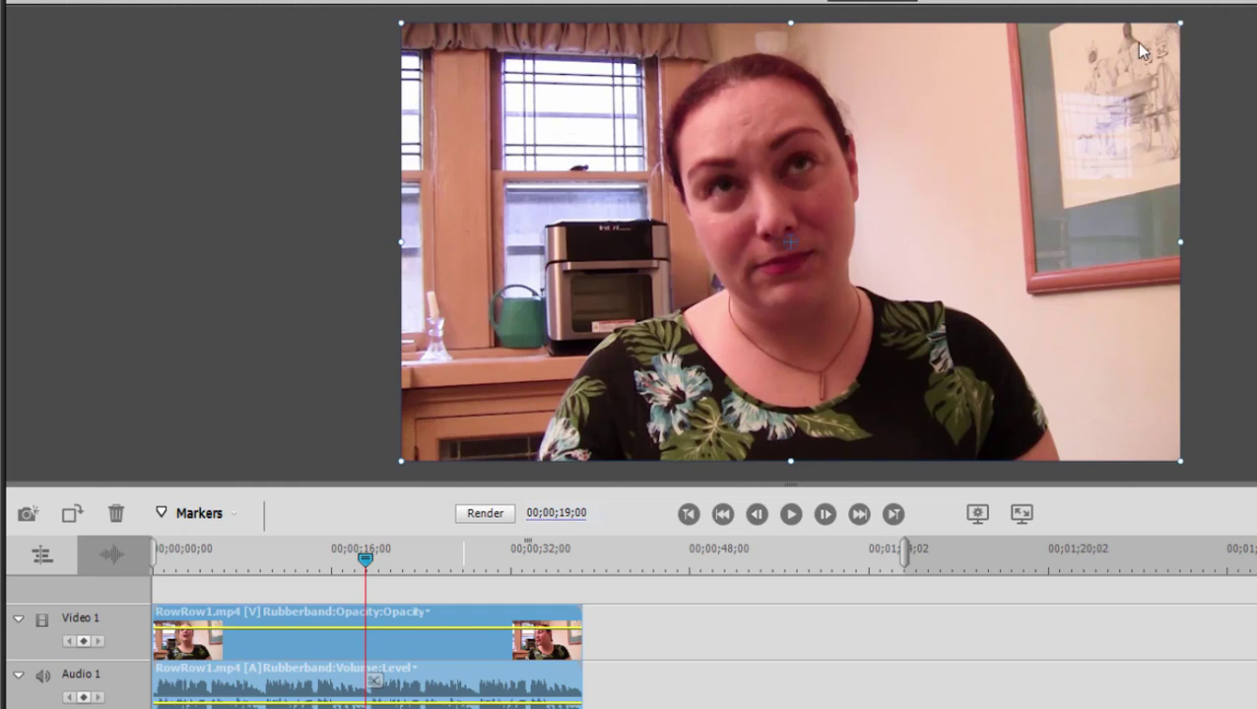
pyautogui.moveTo(1181, 20); pyautogui.dragTo(980, 136)
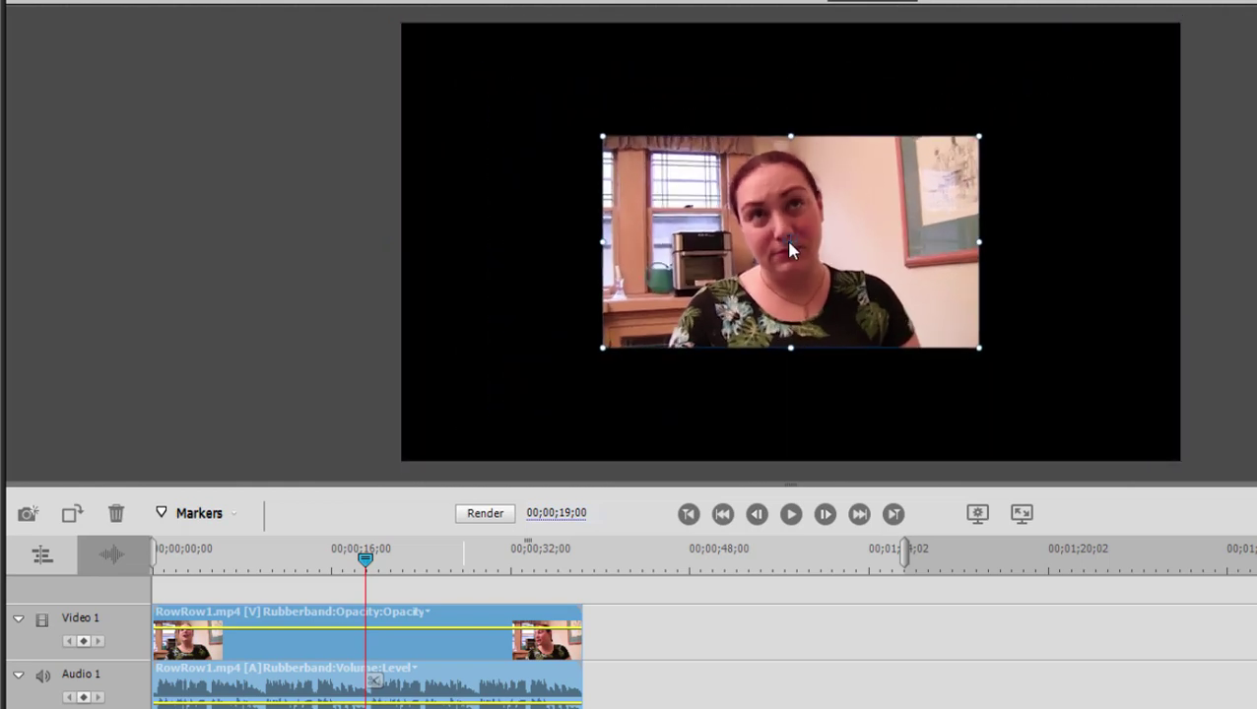
pyautogui.moveTo(814, 237); pyautogui.dragTo(620, 339)
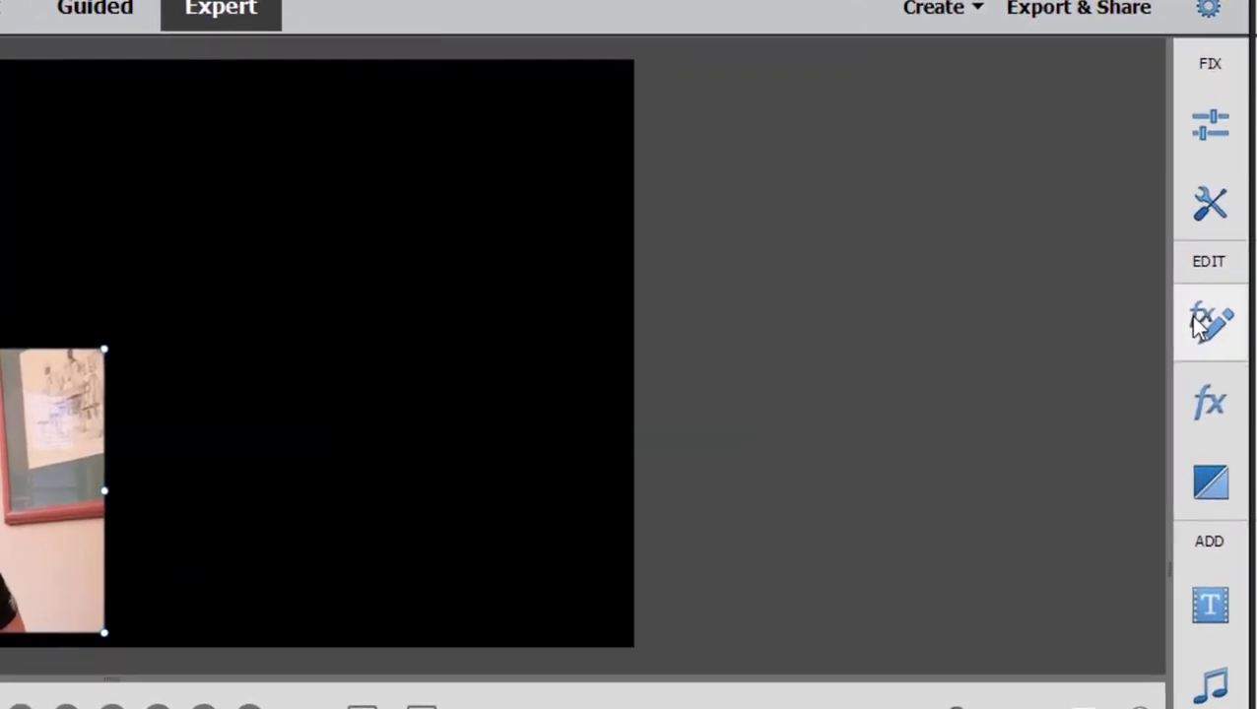
# Step: Set RowRow1's Motion scale to 55 and nudge it to position 490.5, 797.0
pyautogui.click(1231, 223)
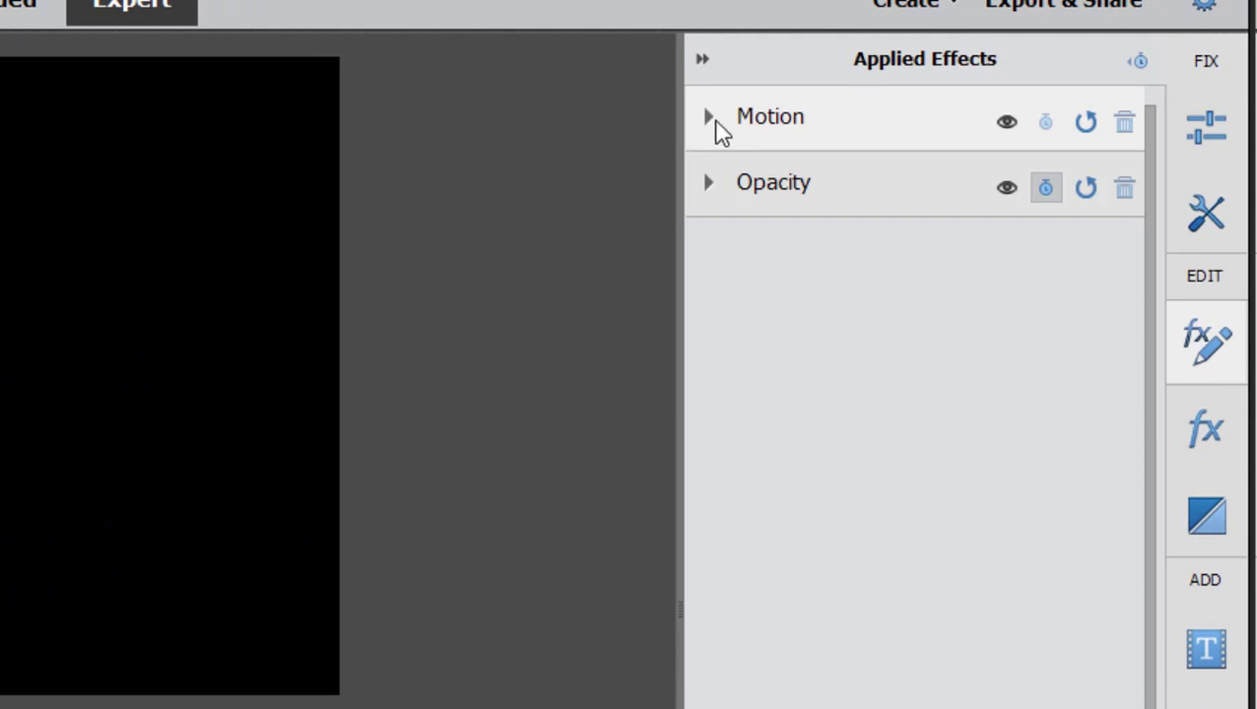
pyautogui.click(715, 121)
pyautogui.click(1094, 198)
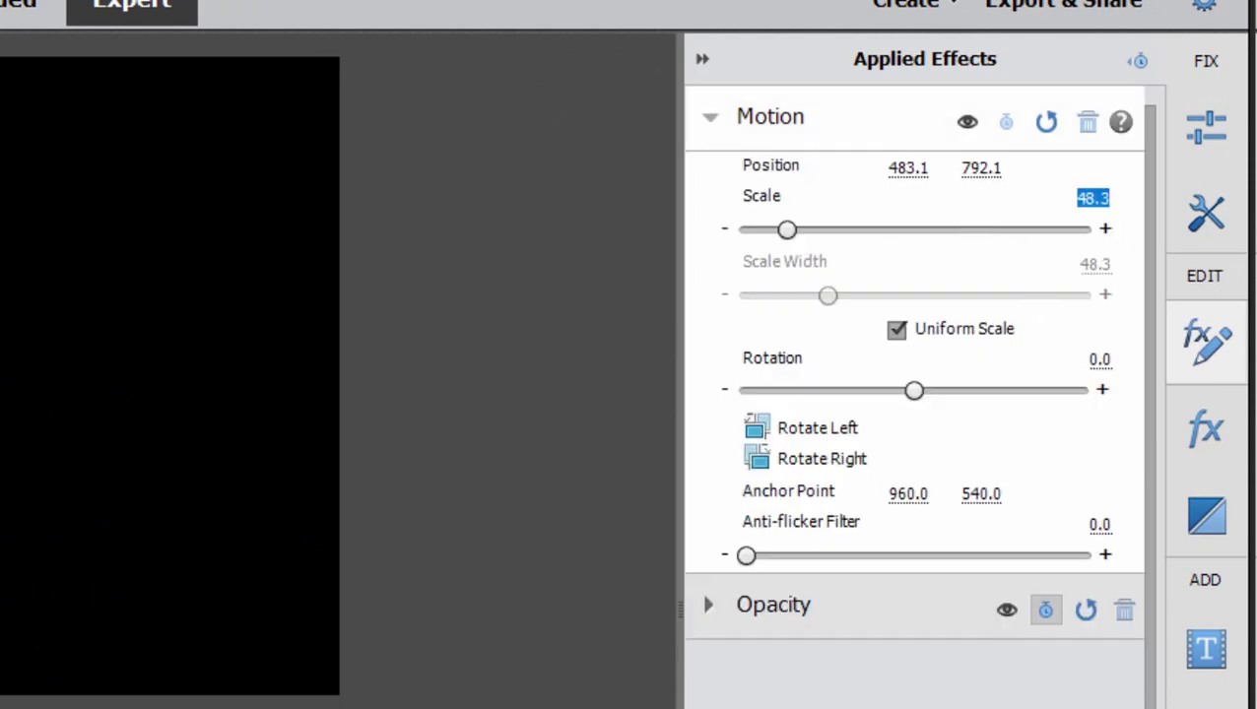
pyautogui.write('55')
pyautogui.press('Return')
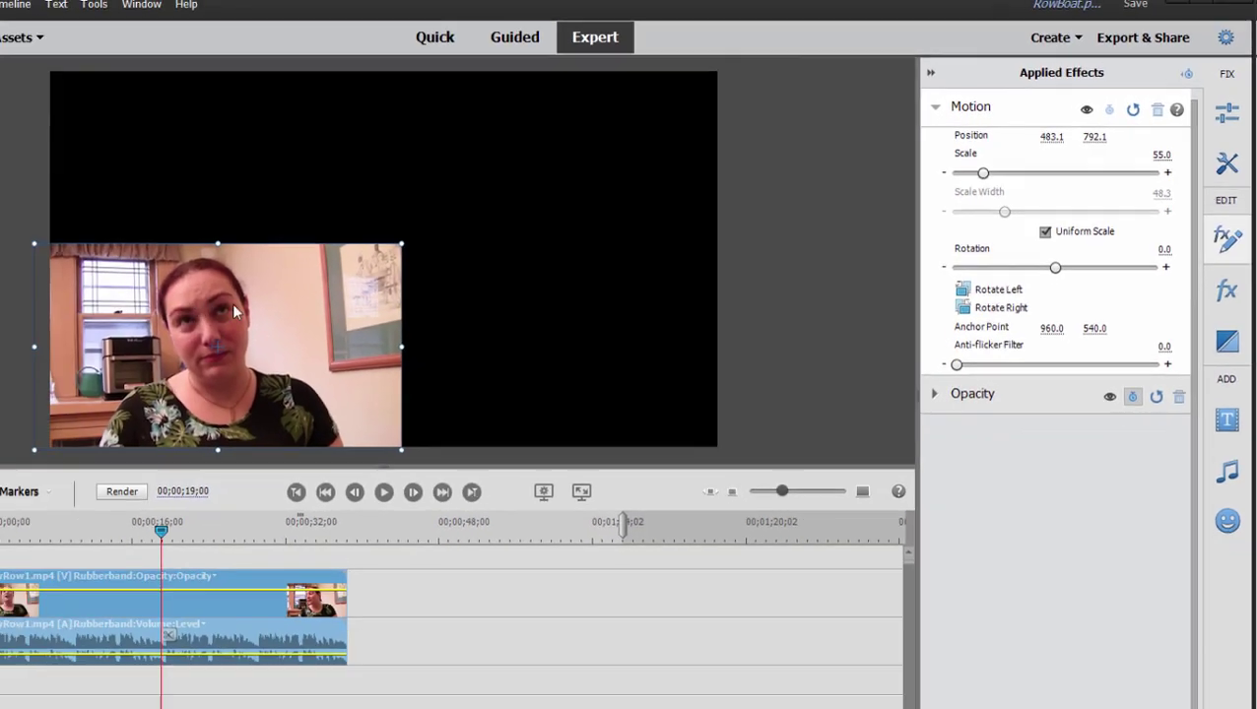
pyautogui.moveTo(283, 301)
pyautogui.mouseDown()
pyautogui.moveTo(294, 275)
pyautogui.moveTo(287, 302)
pyautogui.mouseUp()
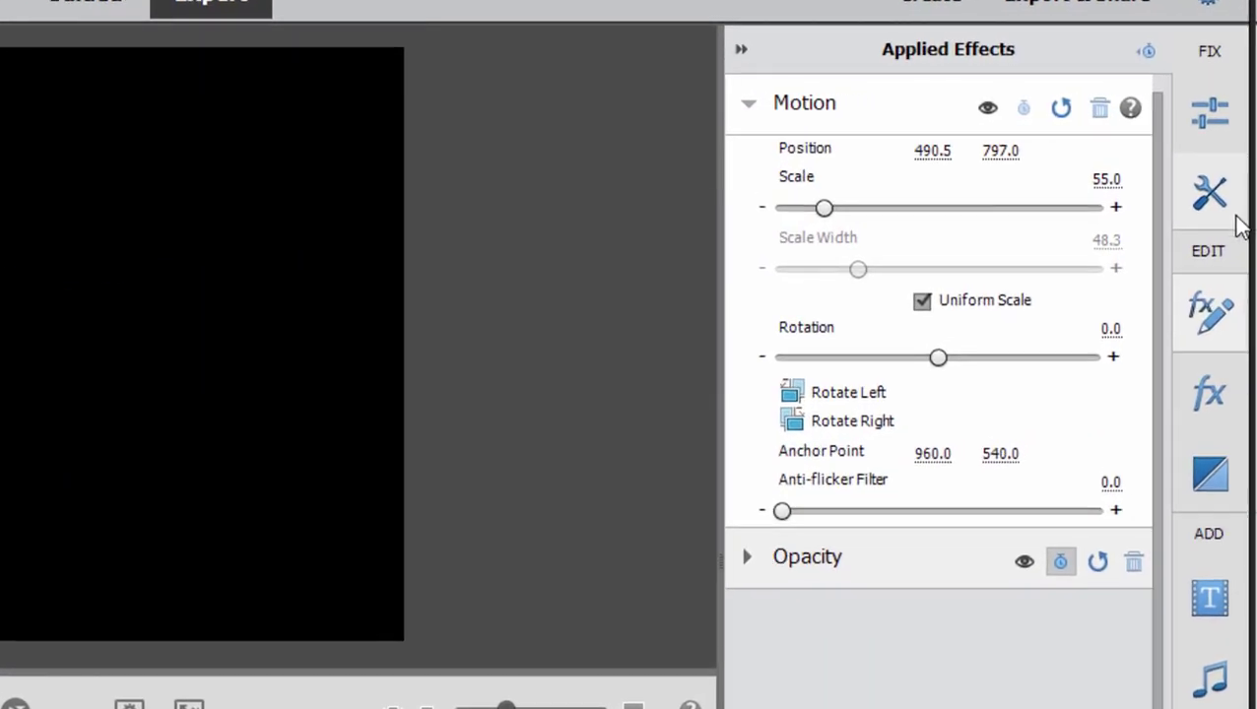
# Step: Apply the Crop effect, found by searching 'cro', to the RowRow1 clip
pyautogui.click(1210, 390)
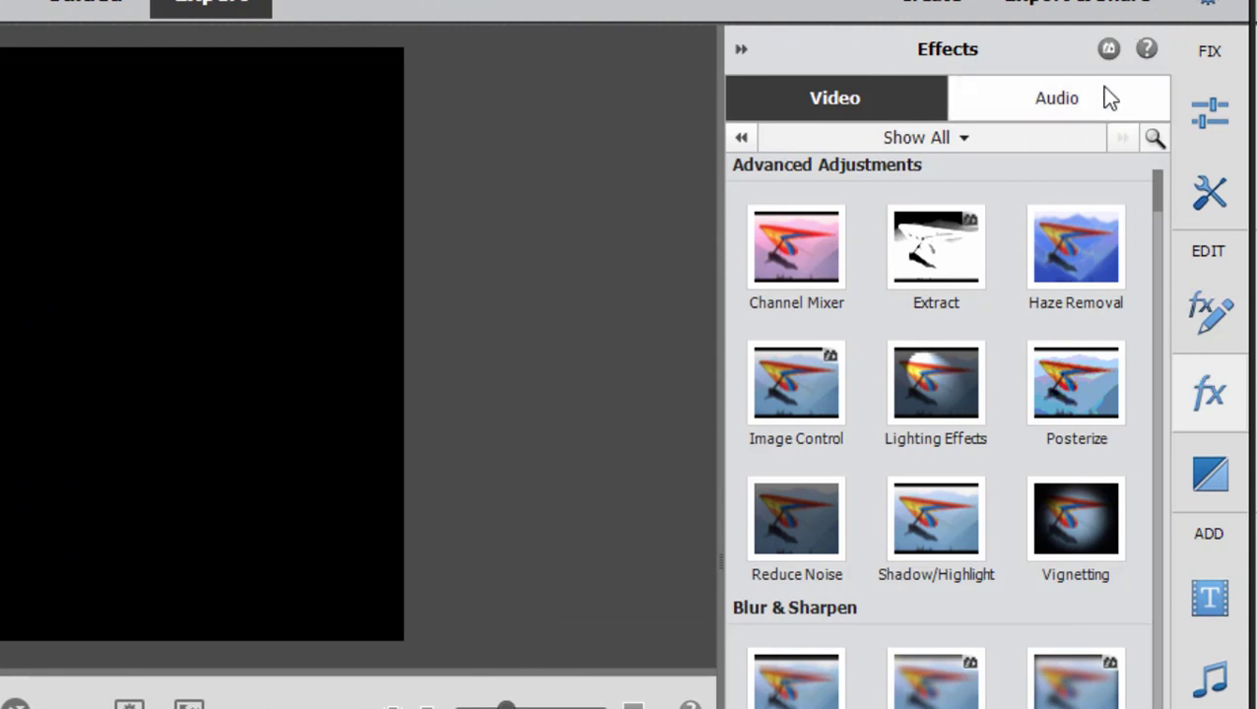
pyautogui.click(1150, 139)
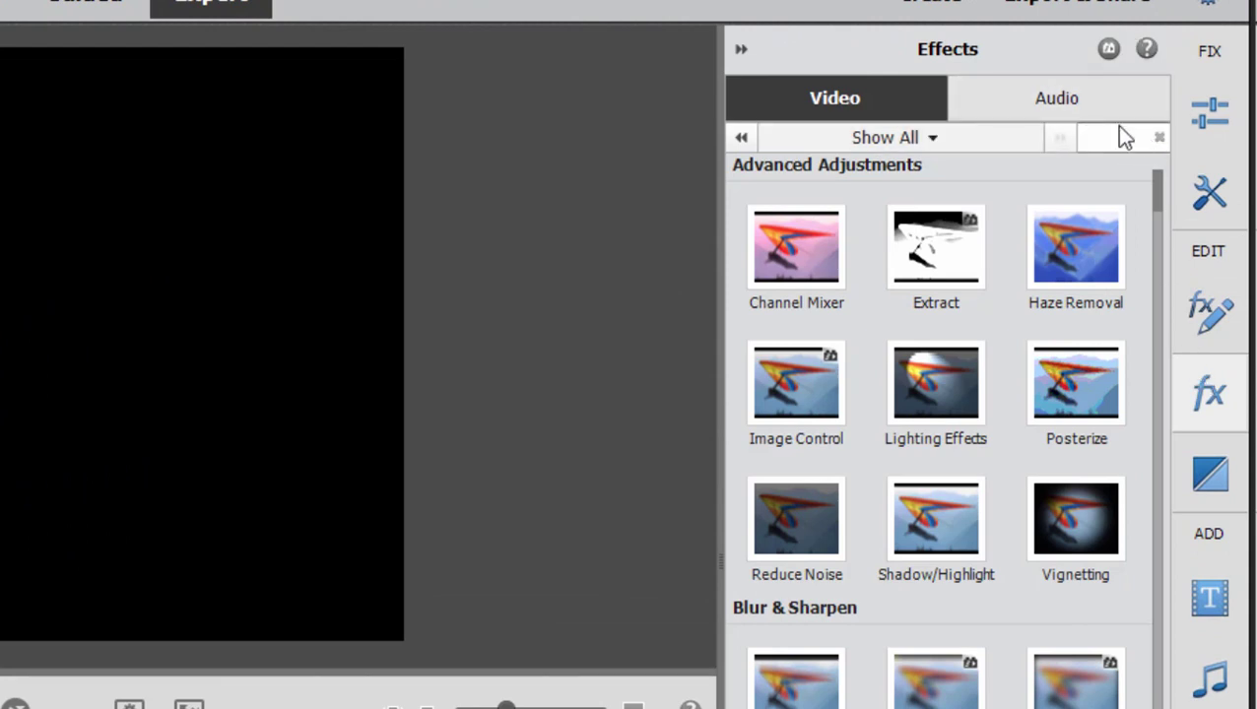
pyautogui.write('cro')
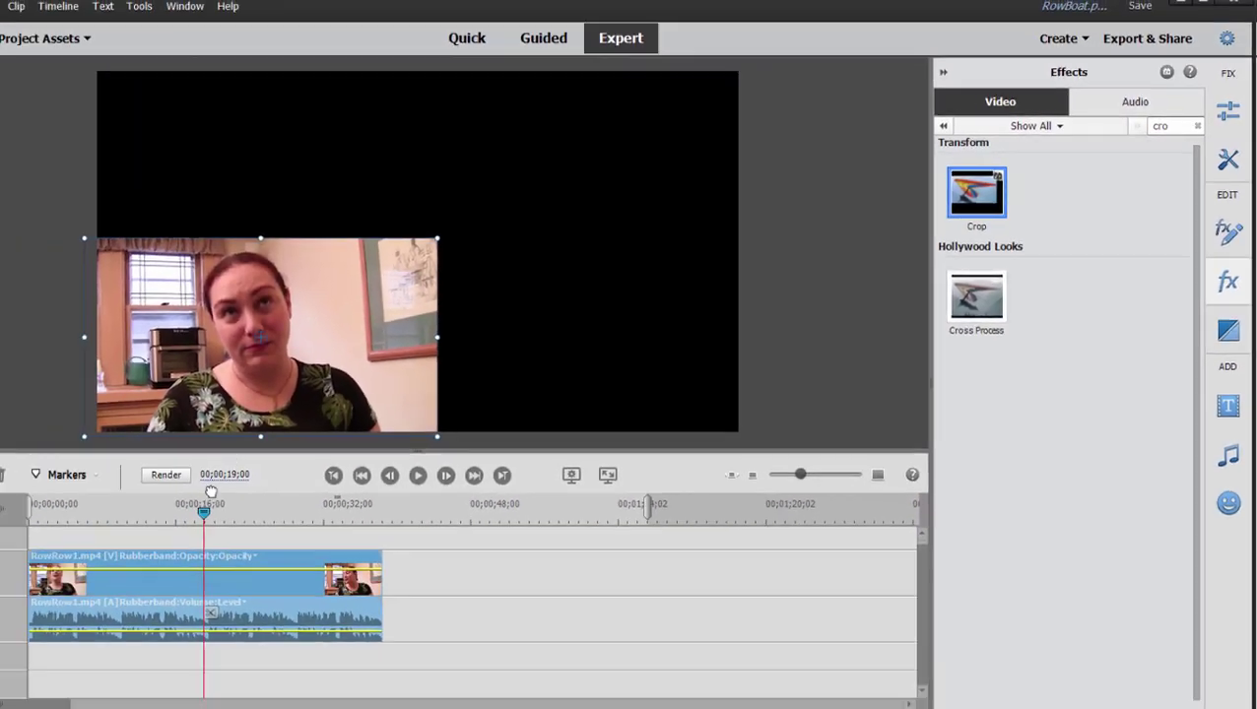
pyautogui.moveTo(892, 224); pyautogui.dragTo(314, 509)
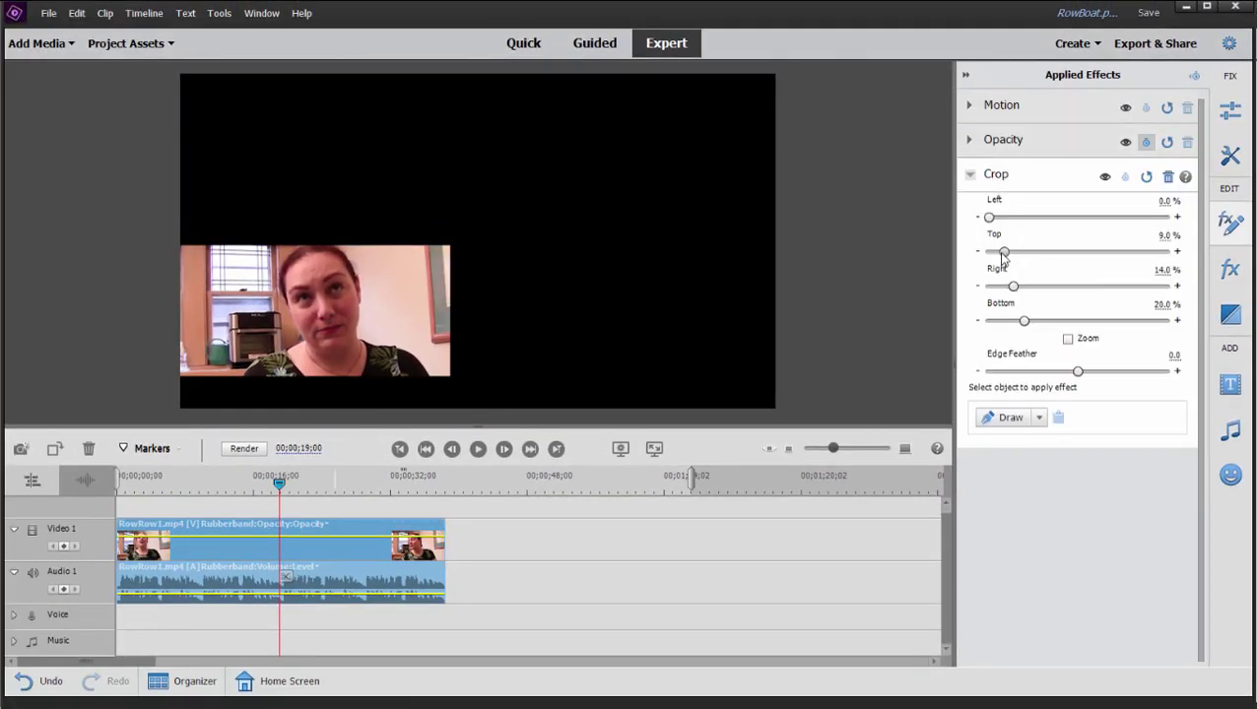
# Step: Set the crop to 0 top and bottom, 14.3% left and 17.7% right
pyautogui.moveTo(1003, 254); pyautogui.dragTo(956, 248)
pyautogui.moveTo(1022, 320); pyautogui.dragTo(933, 322)
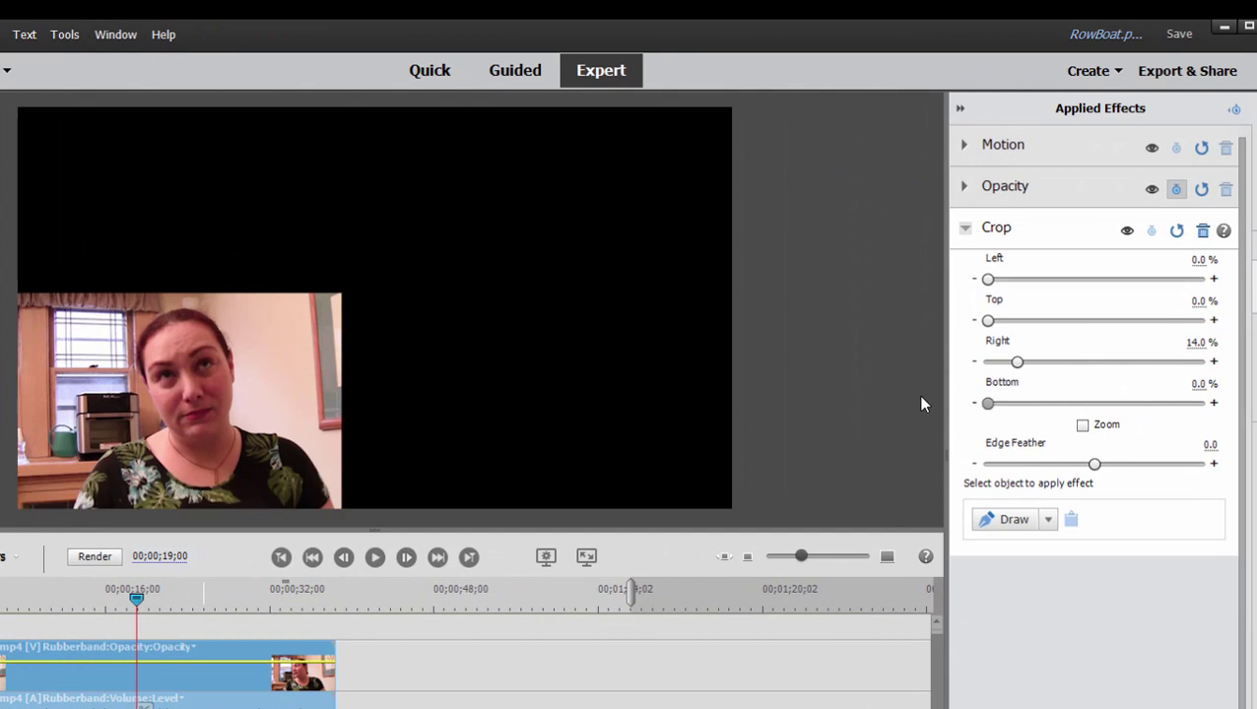
pyautogui.moveTo(1016, 361)
pyautogui.mouseDown()
pyautogui.moveTo(1005, 364)
pyautogui.moveTo(1027, 361)
pyautogui.mouseUp()
pyautogui.moveTo(989, 280); pyautogui.dragTo(1019, 279)
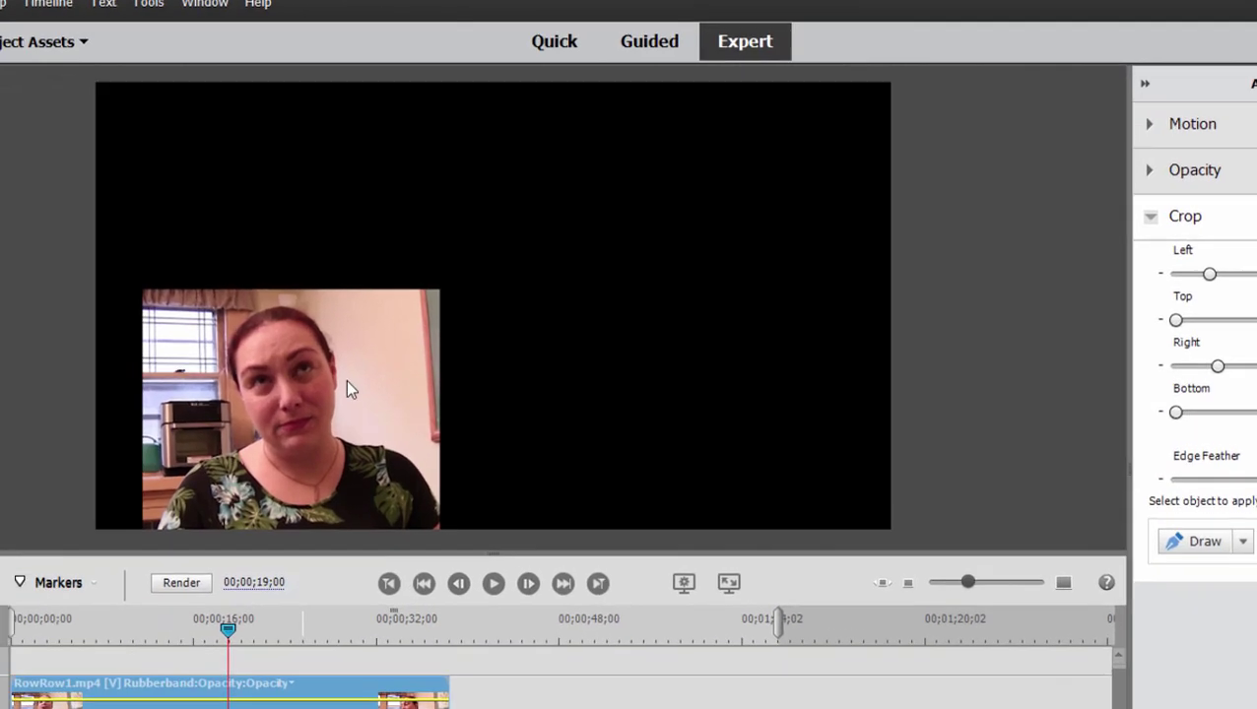
pyautogui.click(246, 380)
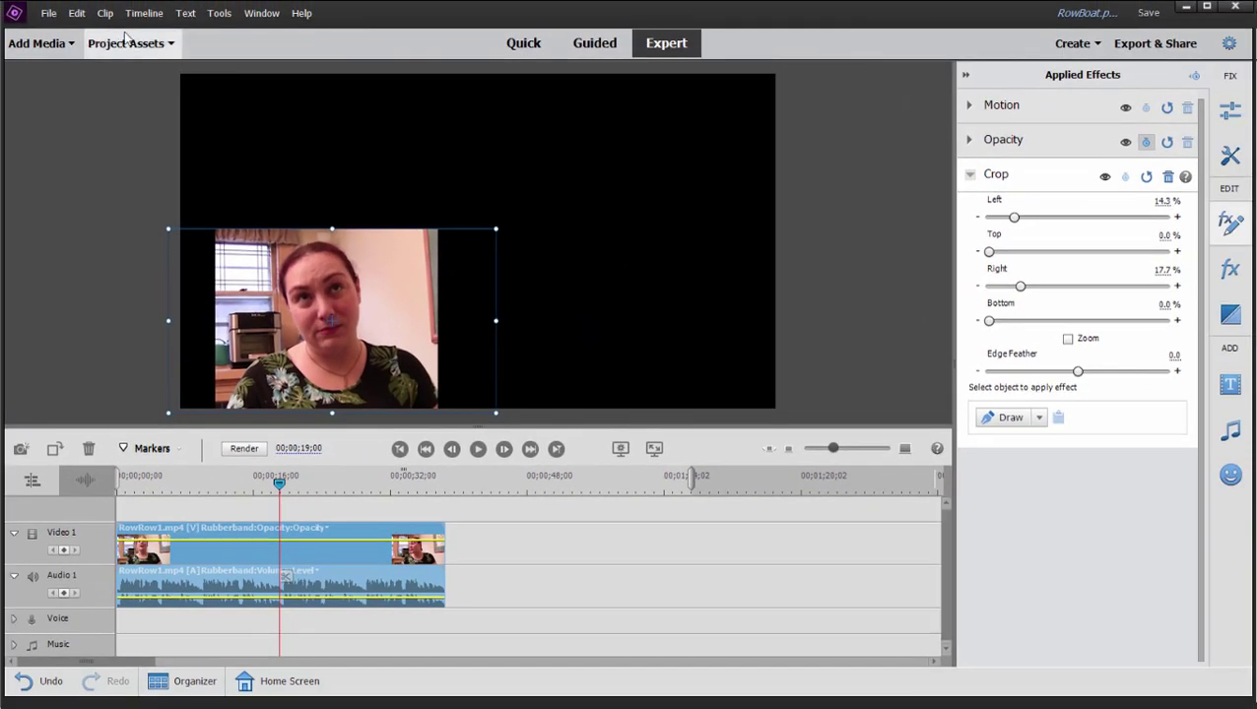
# Step: Place RowRow2, RowRow3 and RowRow4 on new tracks above Video 1, each starting at zero
pyautogui.click(126, 42)
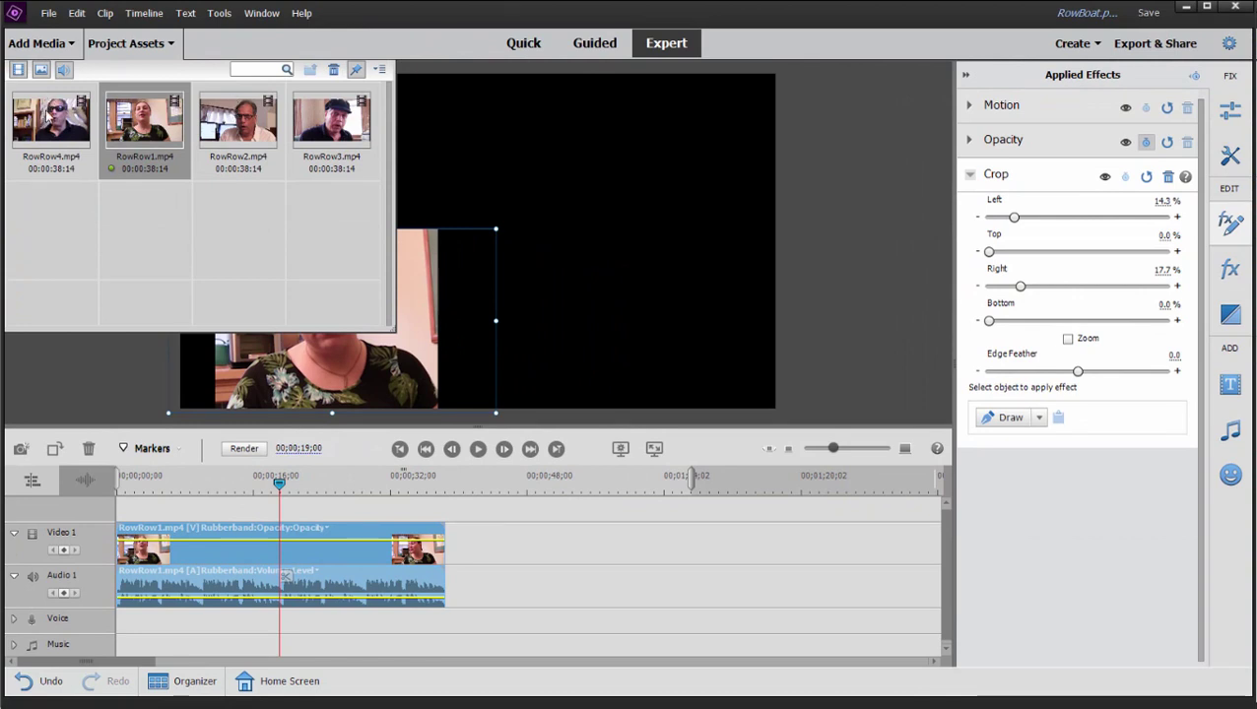
pyautogui.moveTo(274, 111); pyautogui.dragTo(117, 502)
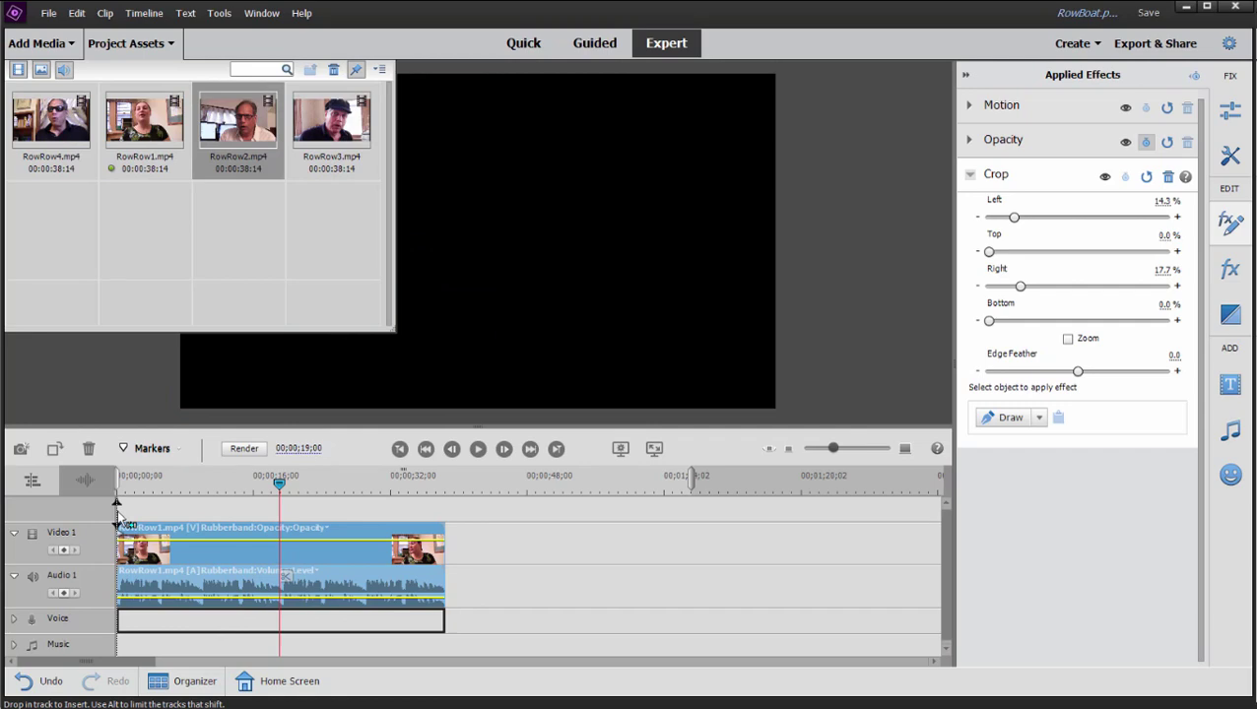
pyautogui.moveTo(116, 502); pyautogui.dragTo(117, 503)
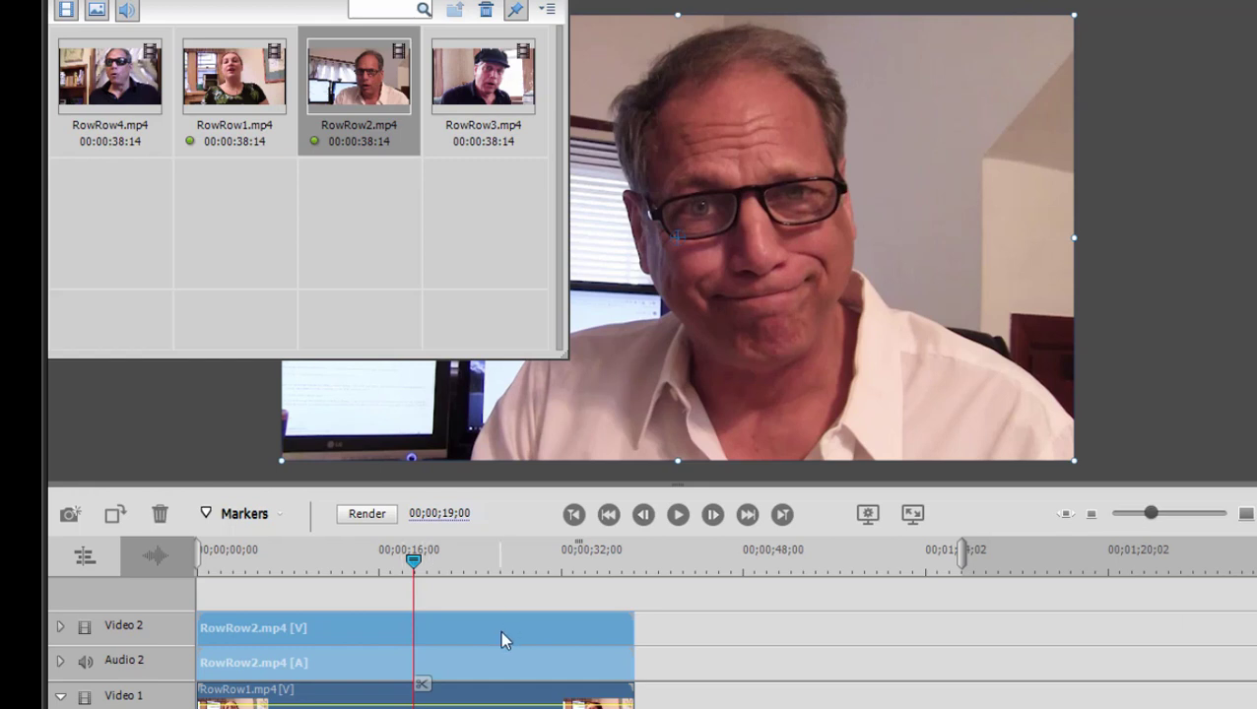
pyautogui.click(470, 67)
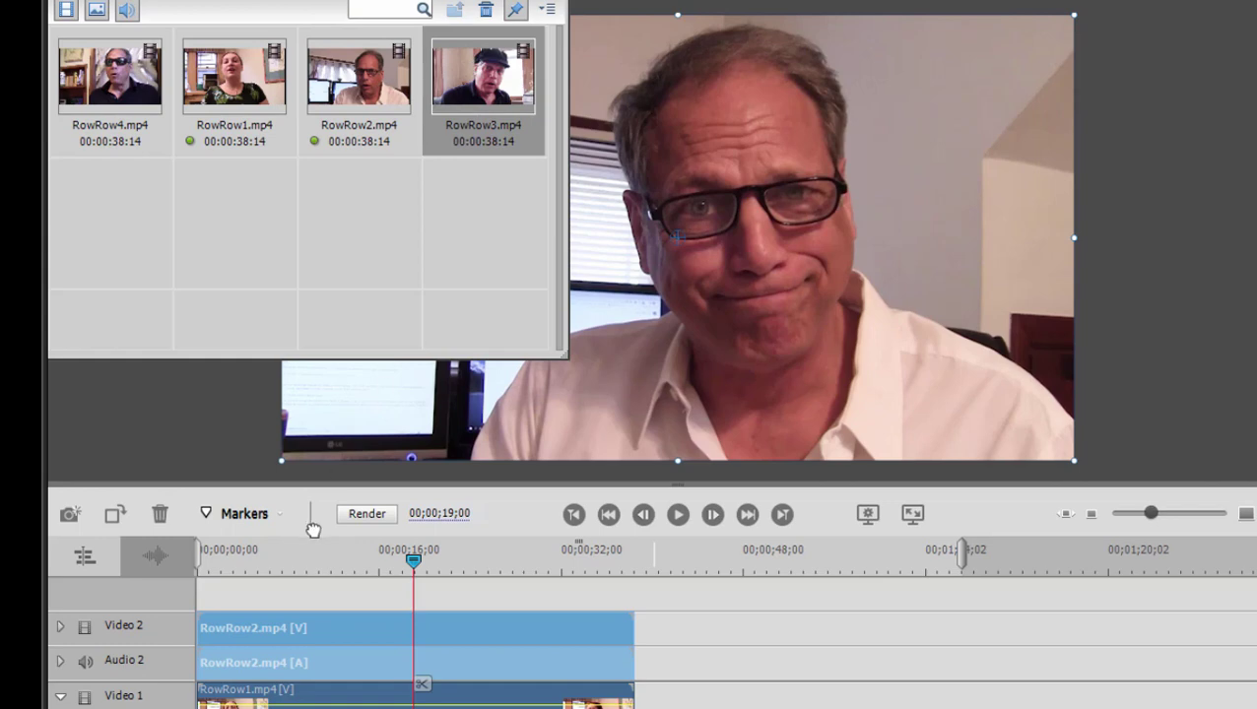
pyautogui.moveTo(312, 530); pyautogui.dragTo(188, 606)
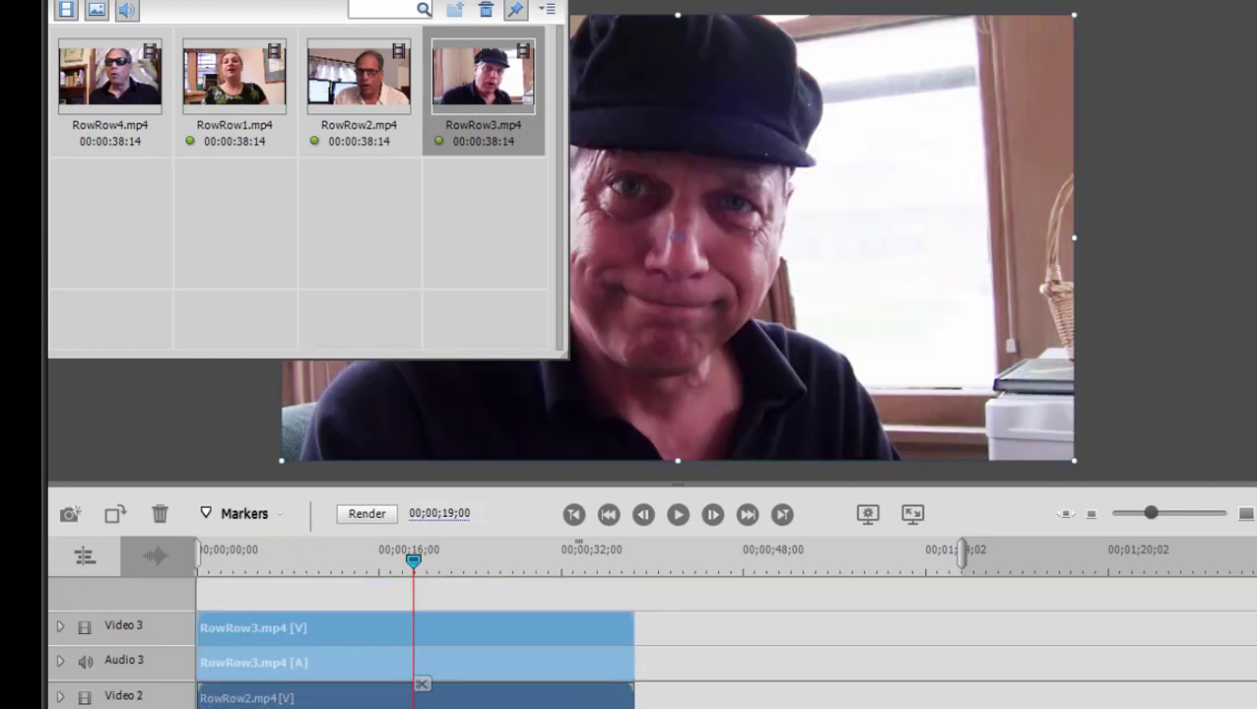
pyautogui.moveTo(110, 99); pyautogui.dragTo(200, 594)
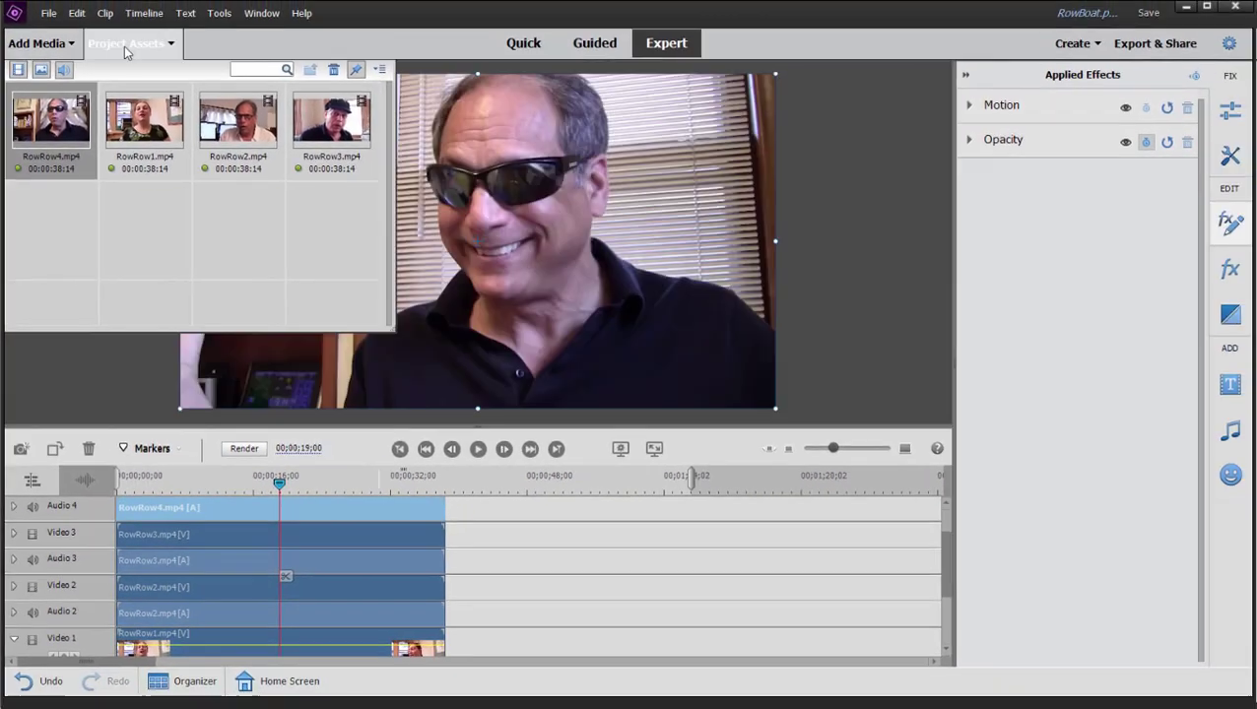
pyautogui.click(125, 51)
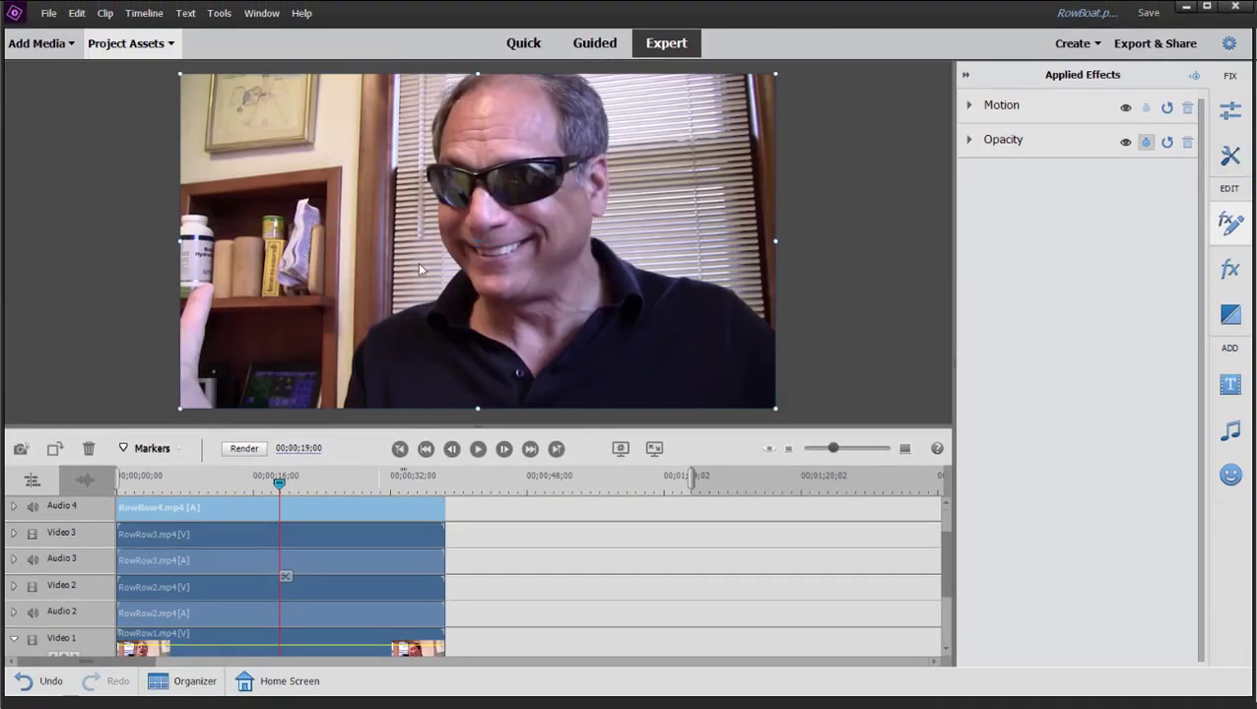
pyautogui.click(691, 508)
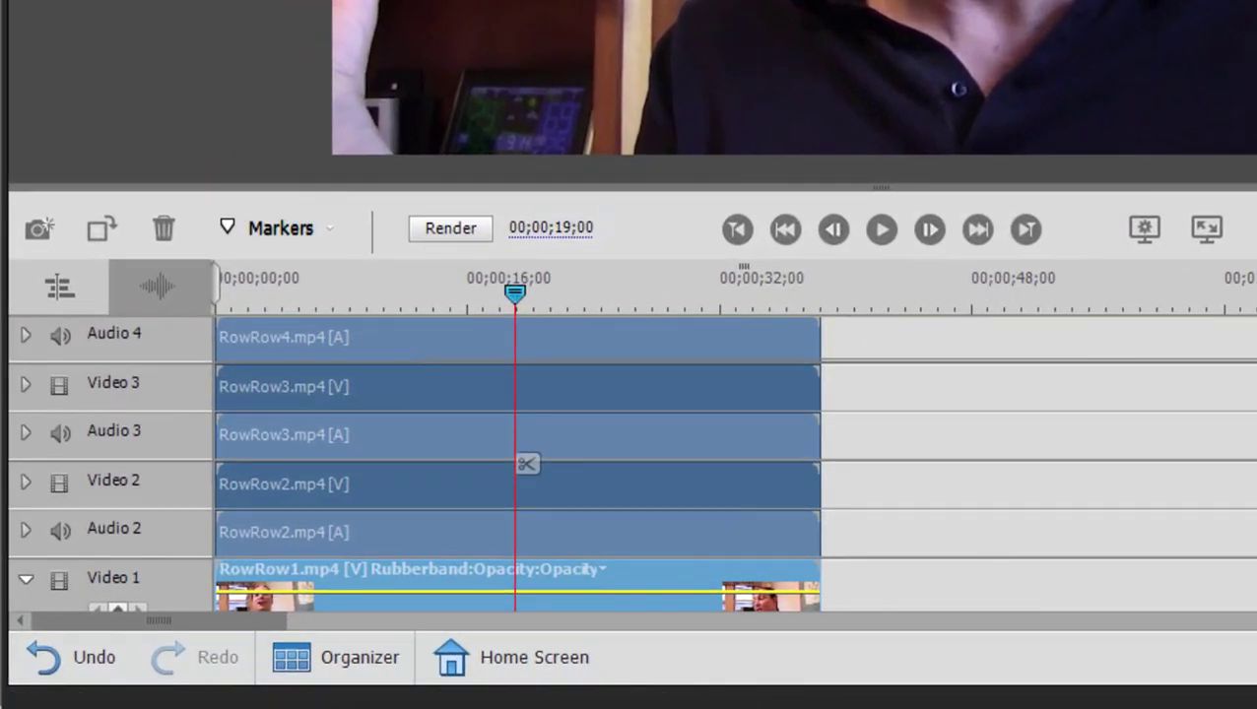
# Step: Copy RowRow1's scale and crop, then paste the effects and adjustments onto RowRow2, RowRow3 and RowRow4
pyautogui.scroll(-4, 671, 422)
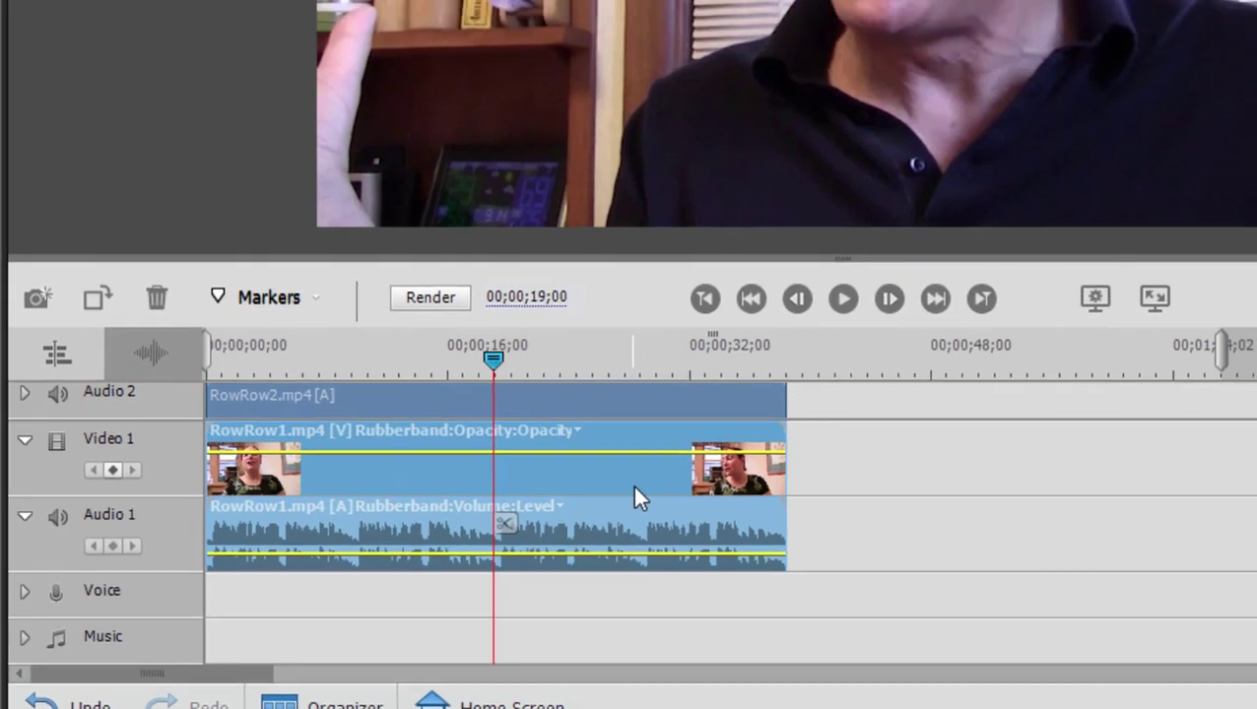
pyautogui.rightClick(635, 489)
pyautogui.click(674, 59)
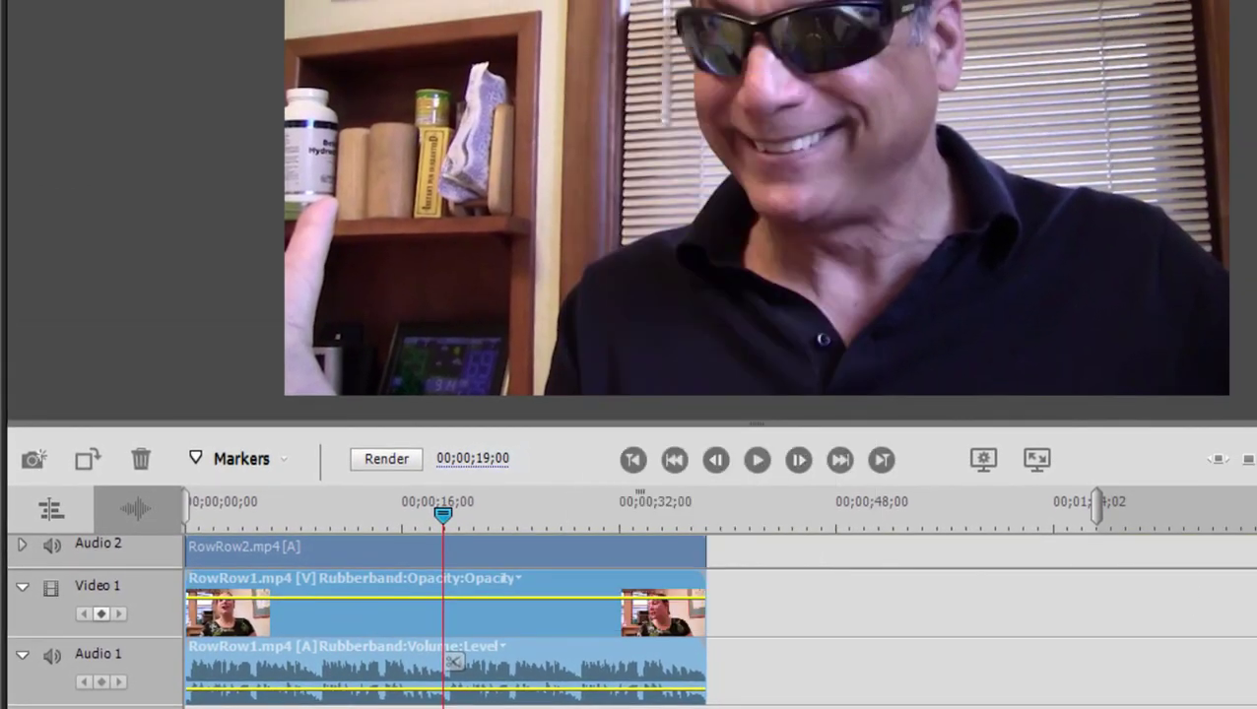
pyautogui.scroll(4, 454, 661)
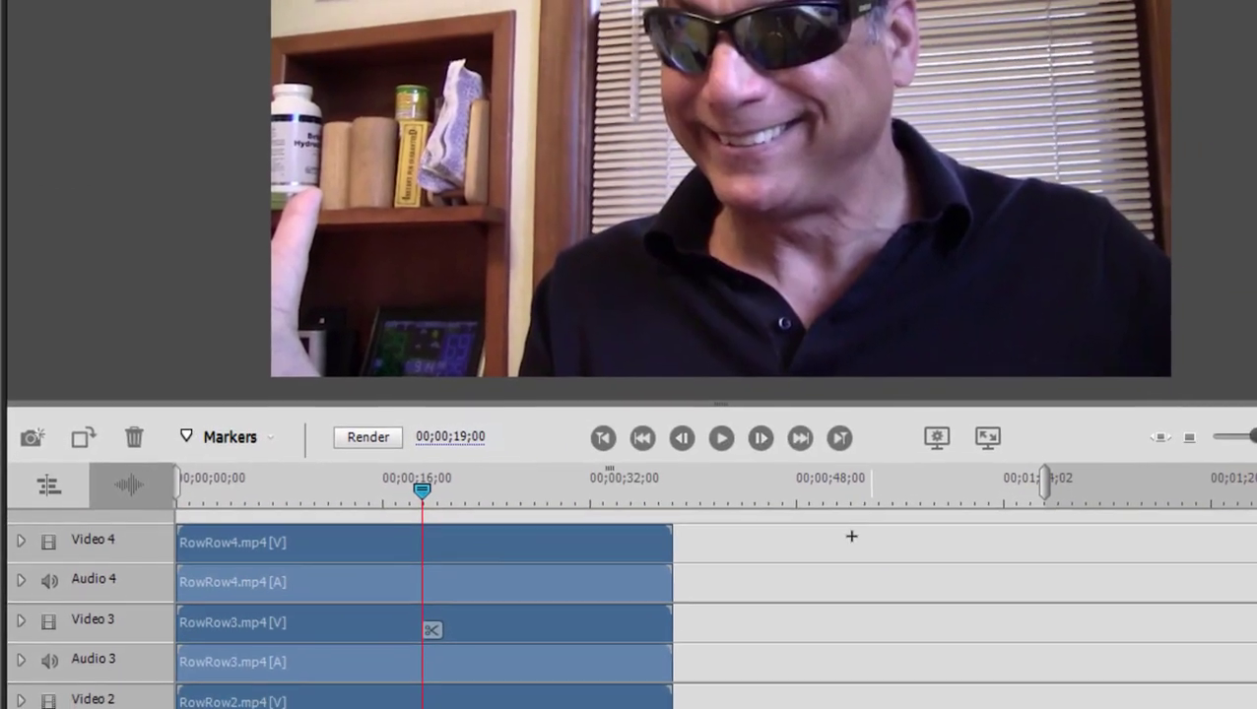
pyautogui.moveTo(918, 562); pyautogui.dragTo(333, 695)
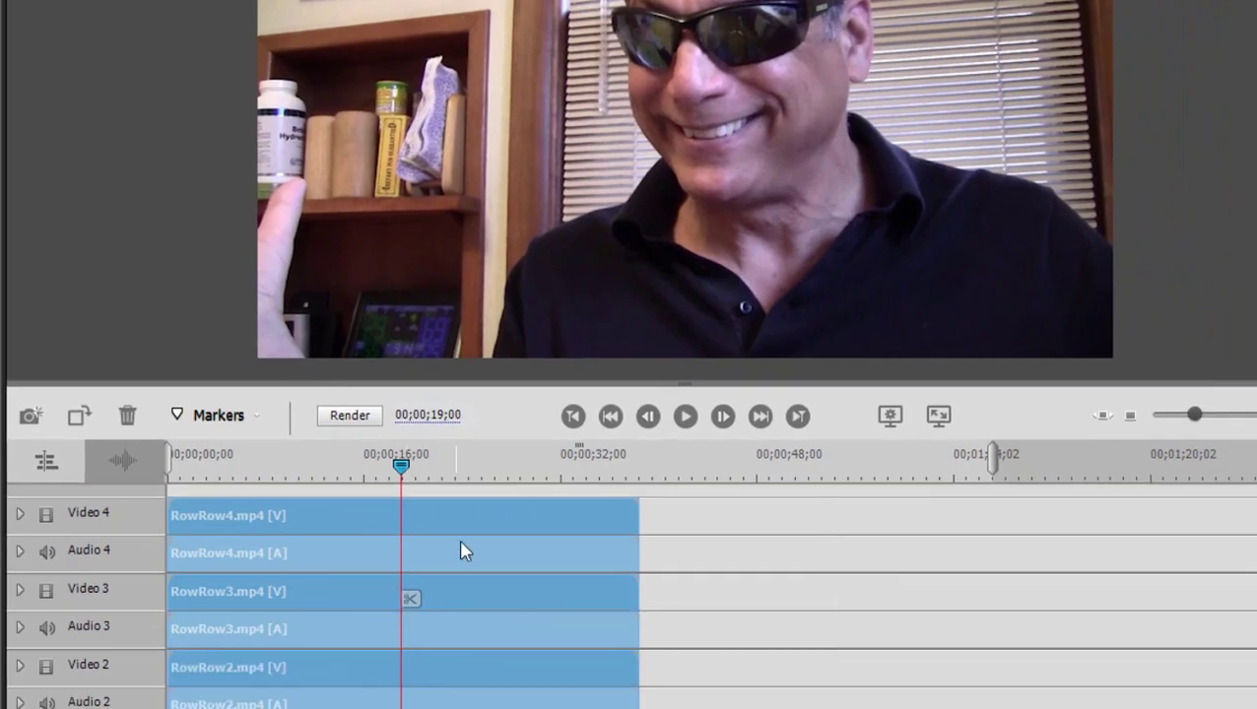
pyautogui.rightClick(468, 520)
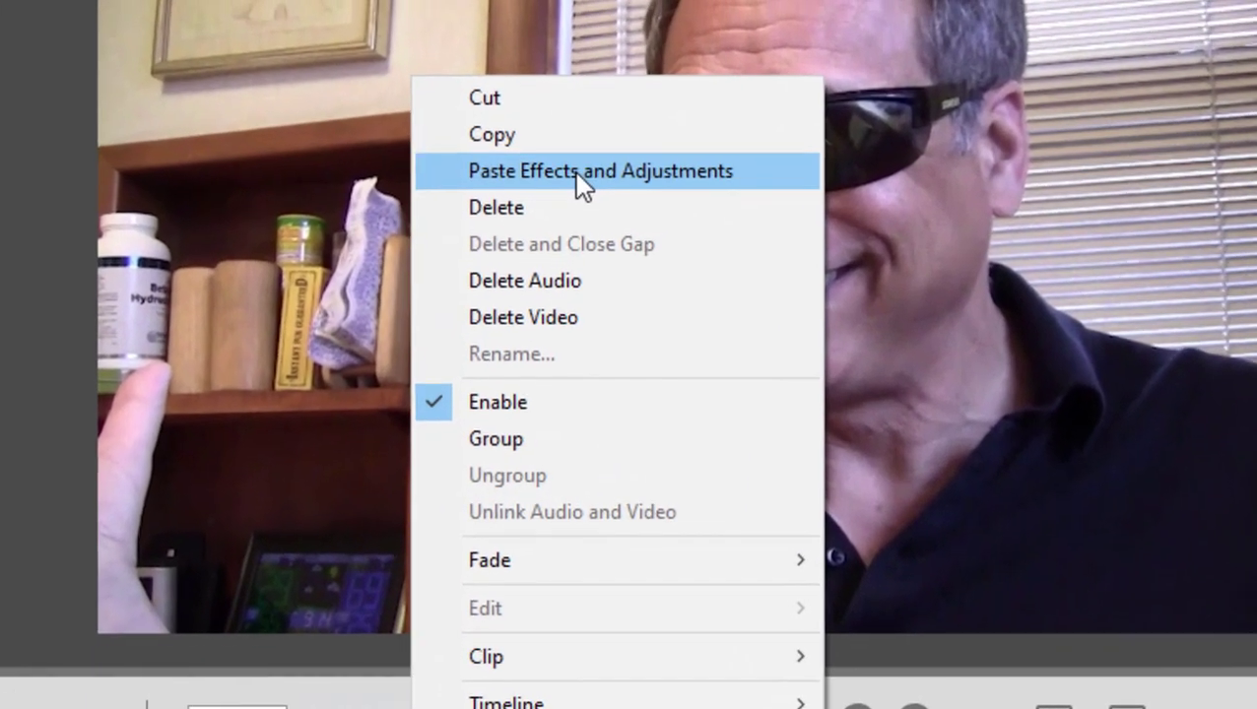
pyautogui.click(567, 54)
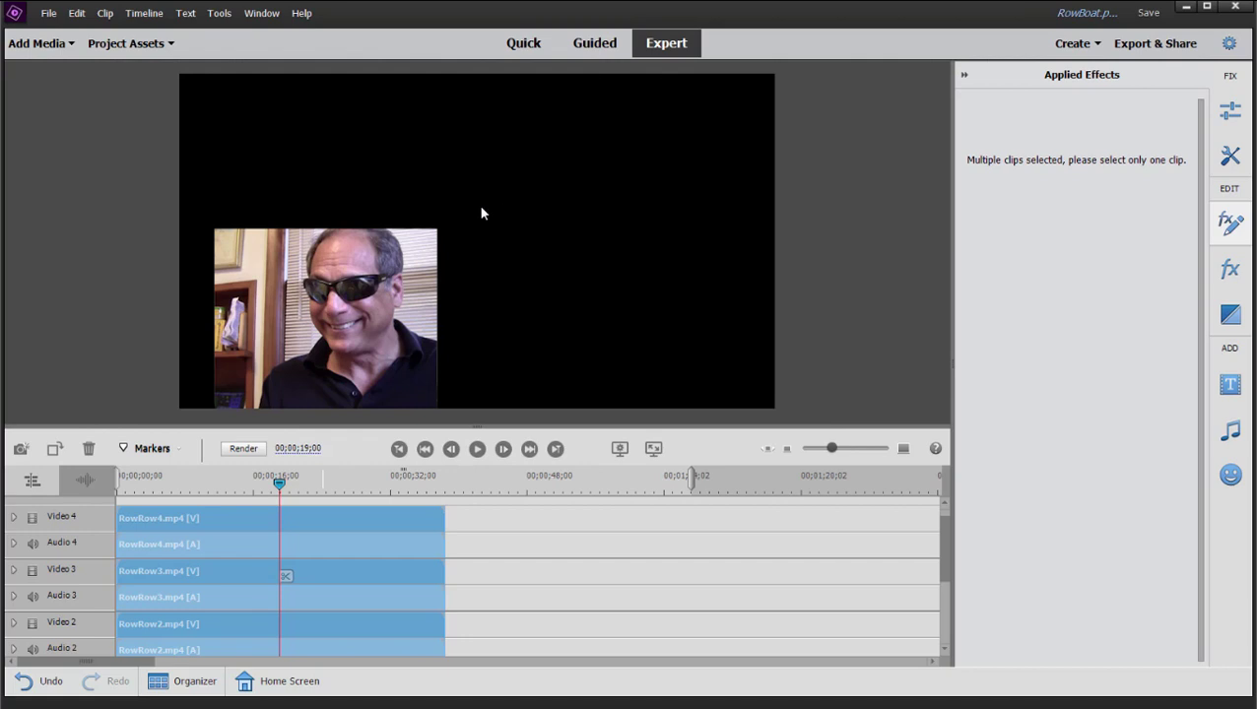
# Step: Move the sunglasses singer top-right, the hatted singer top-left, and the glasses singer lower-right
pyautogui.click(523, 519)
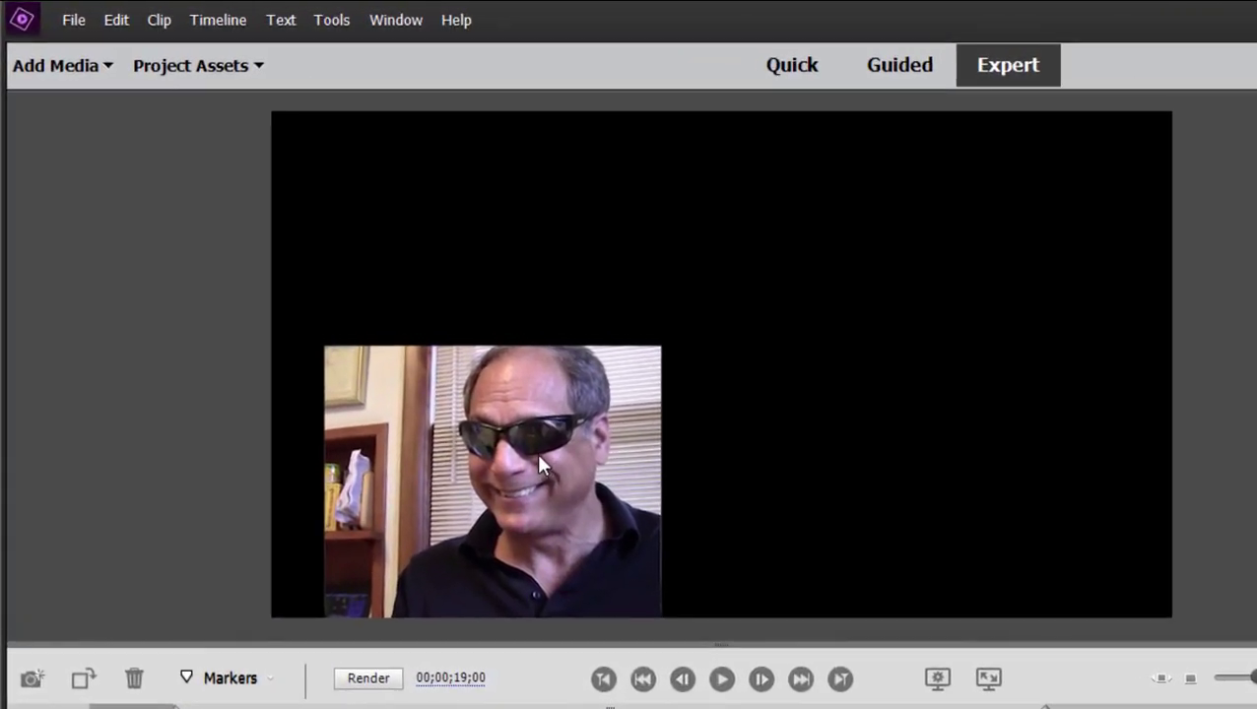
pyautogui.click(440, 389)
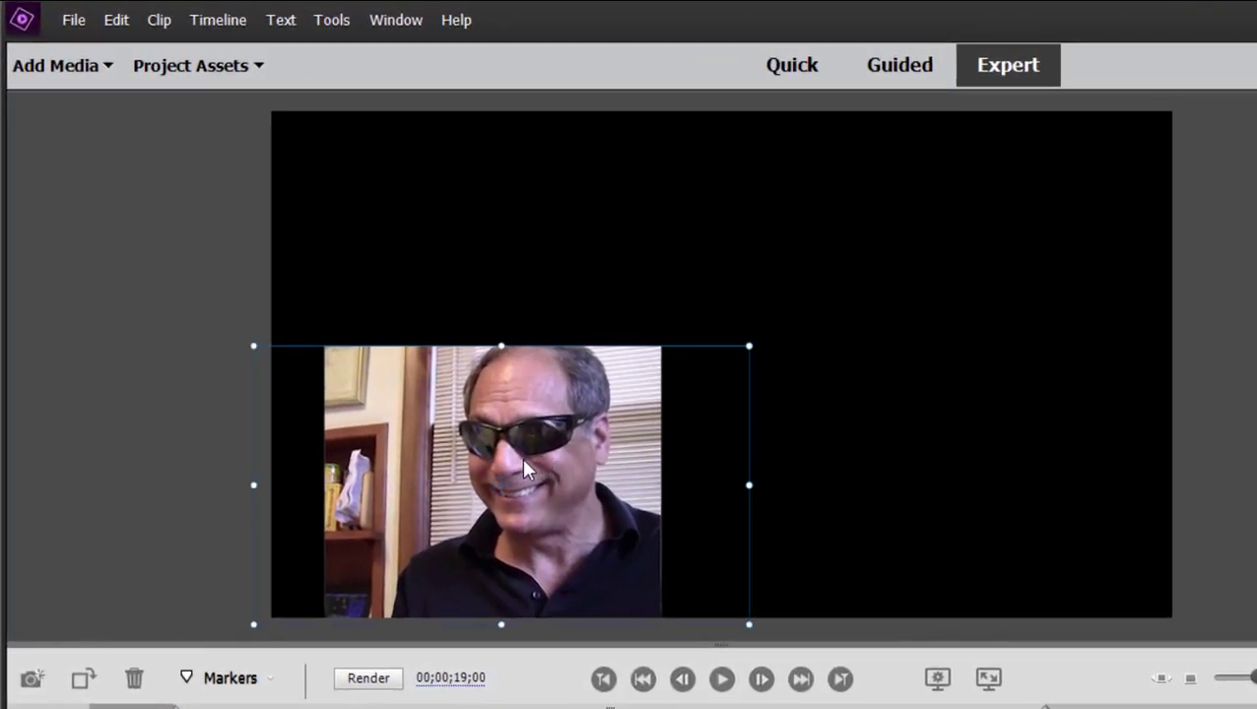
pyautogui.moveTo(529, 452); pyautogui.dragTo(1025, 197)
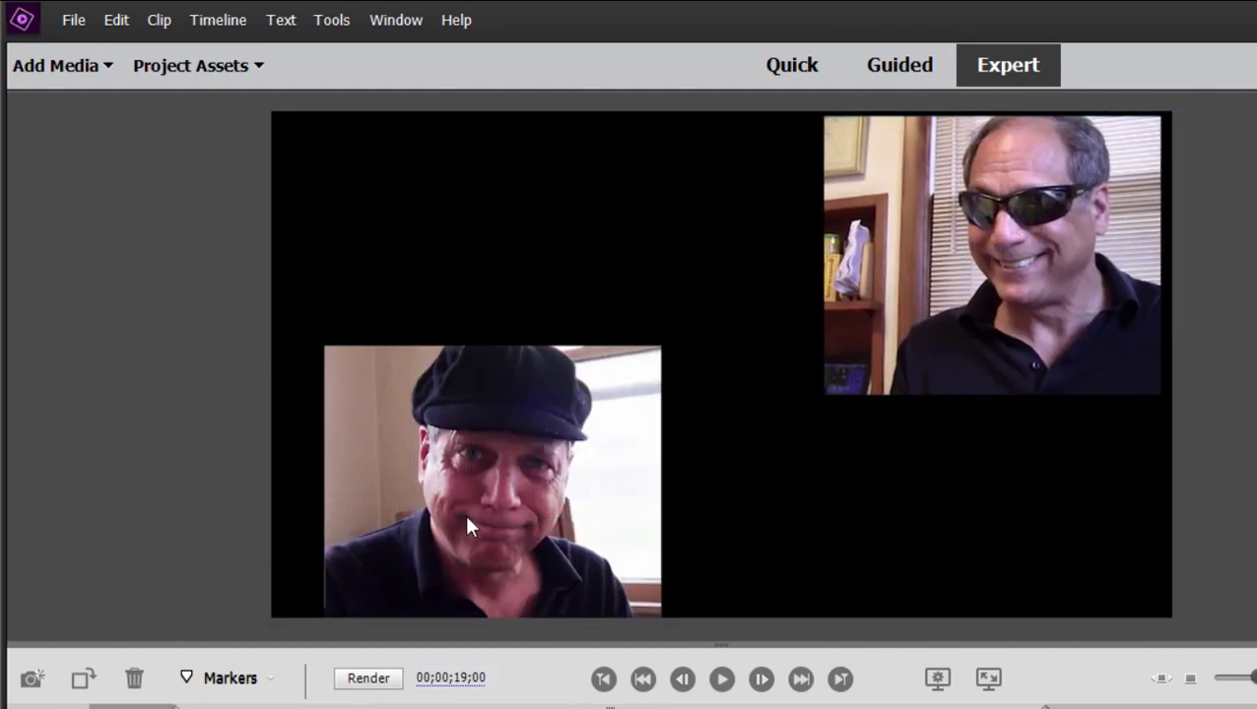
pyautogui.moveTo(486, 533); pyautogui.dragTo(416, 305)
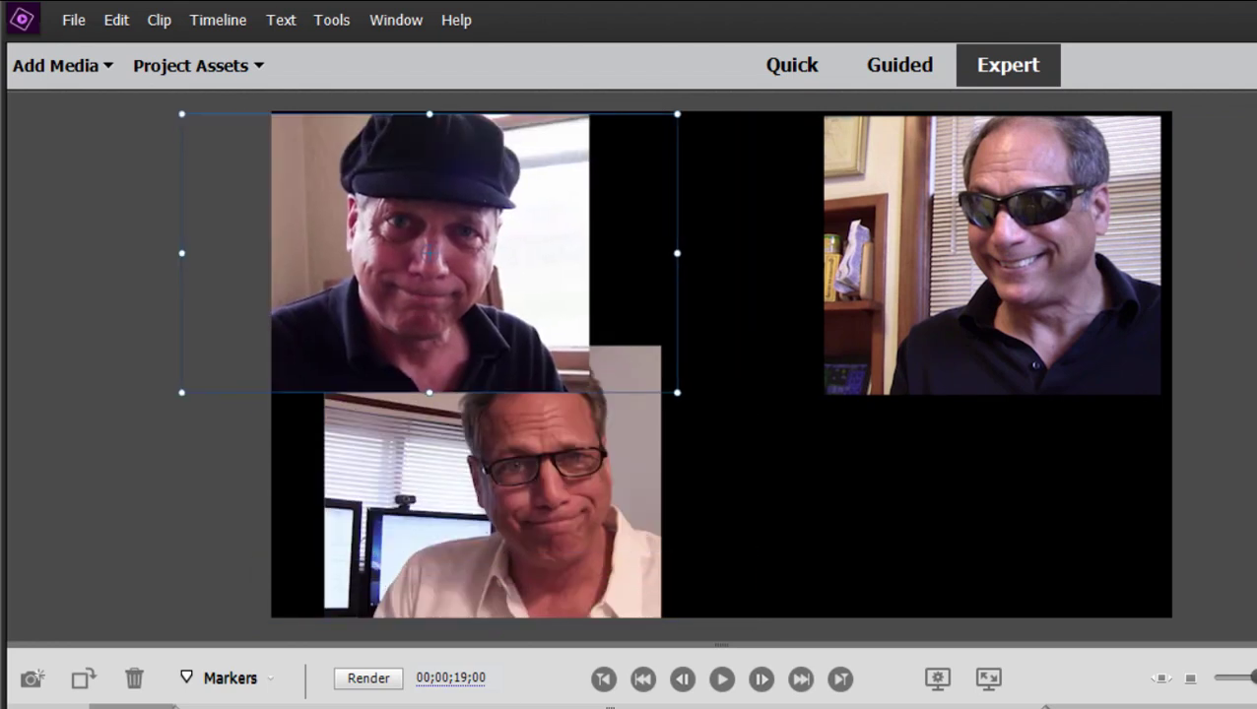
pyautogui.click(488, 573)
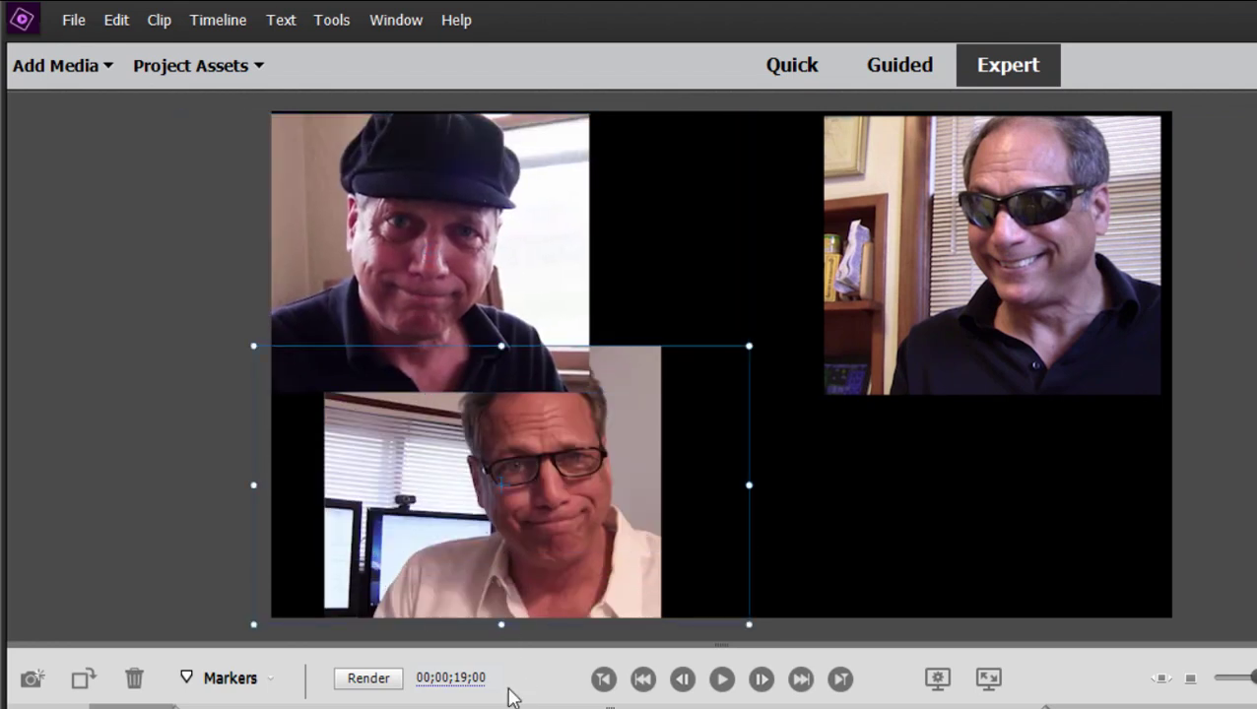
pyautogui.moveTo(469, 482); pyautogui.dragTo(799, 512)
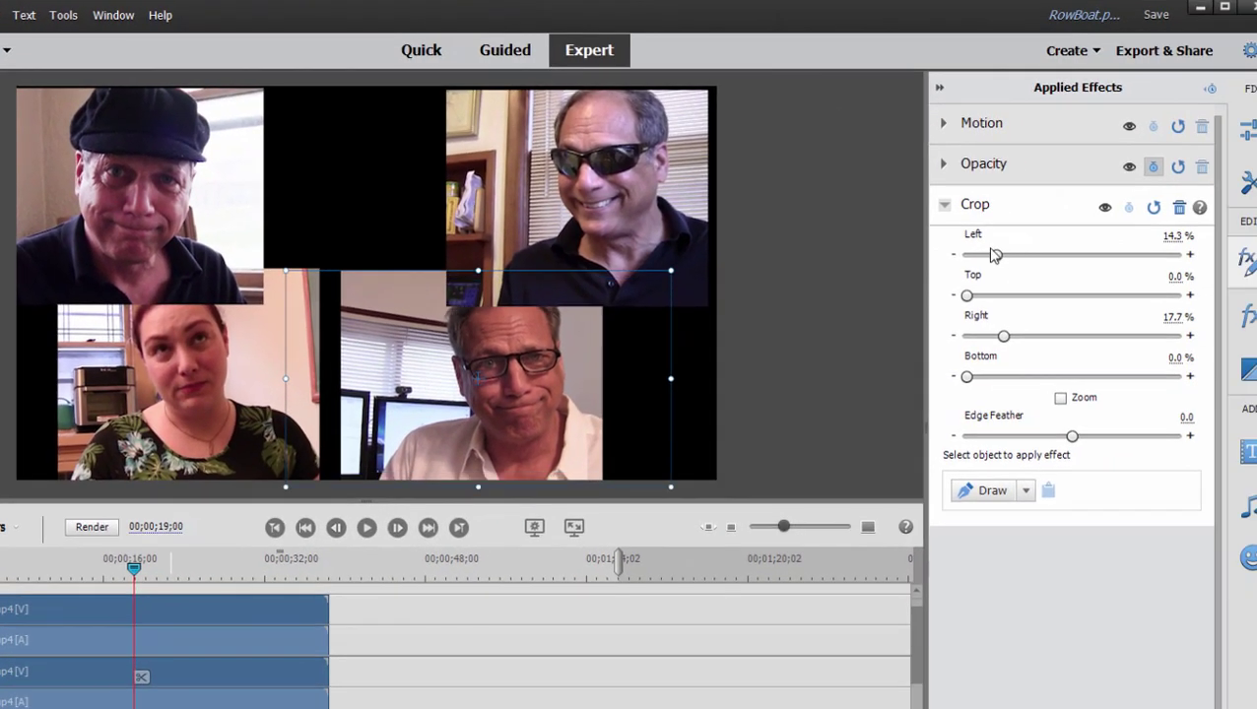
# Step: Crop more off the lower-right clip's left side and nudge the clips to close the gaps
pyautogui.moveTo(995, 255)
pyautogui.mouseDown()
pyautogui.moveTo(1027, 256)
pyautogui.moveTo(1010, 256)
pyautogui.mouseUp()
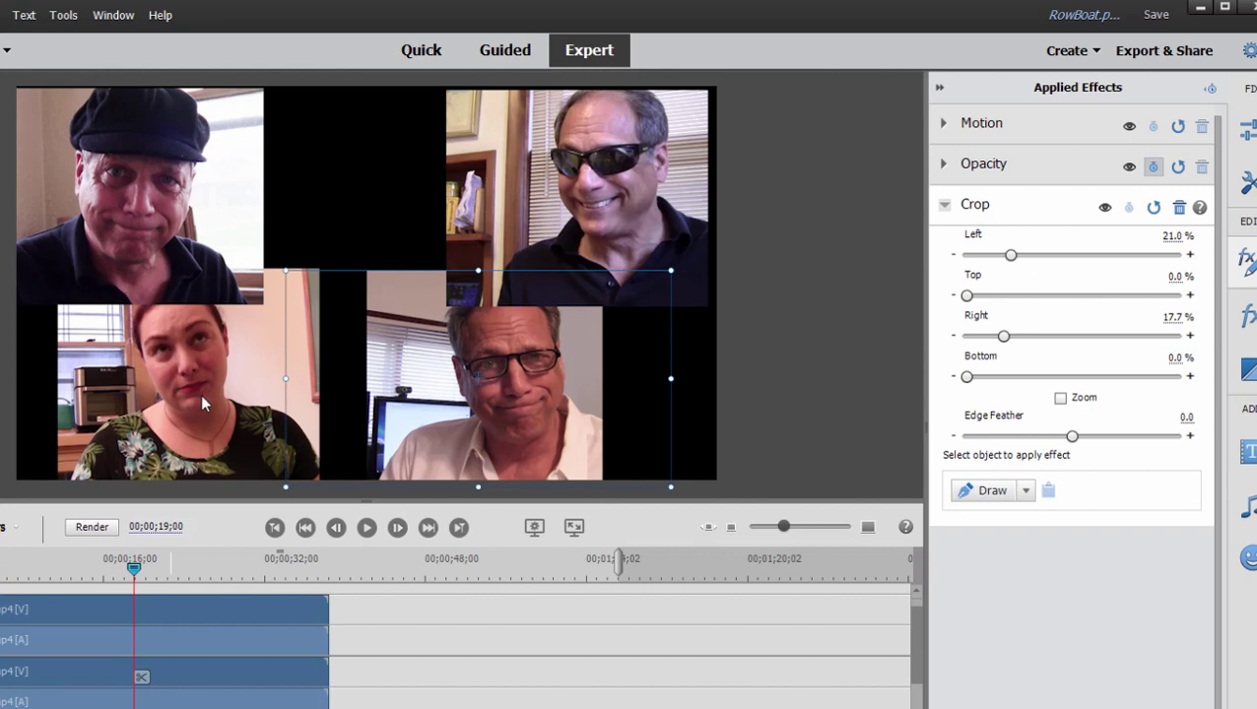
pyautogui.click(215, 177)
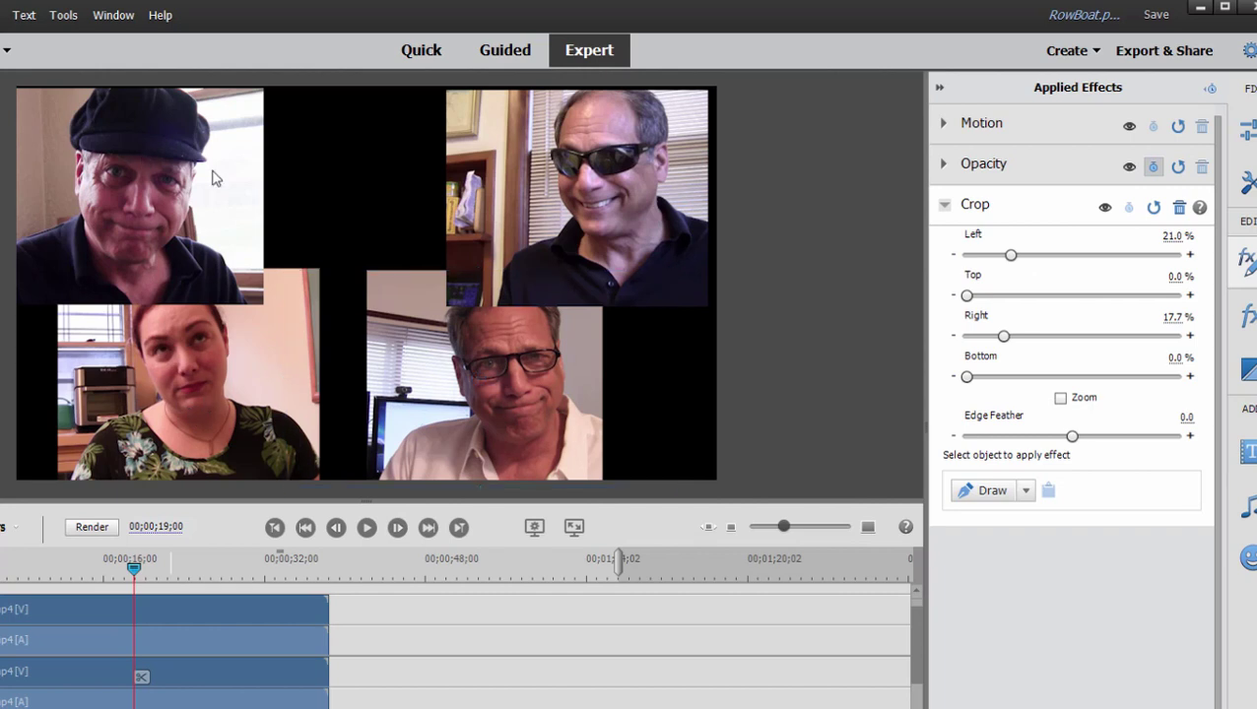
pyautogui.moveTo(215, 177)
pyautogui.mouseDown()
pyautogui.moveTo(220, 169)
pyautogui.moveTo(231, 194)
pyautogui.moveTo(233, 174)
pyautogui.mouseUp()
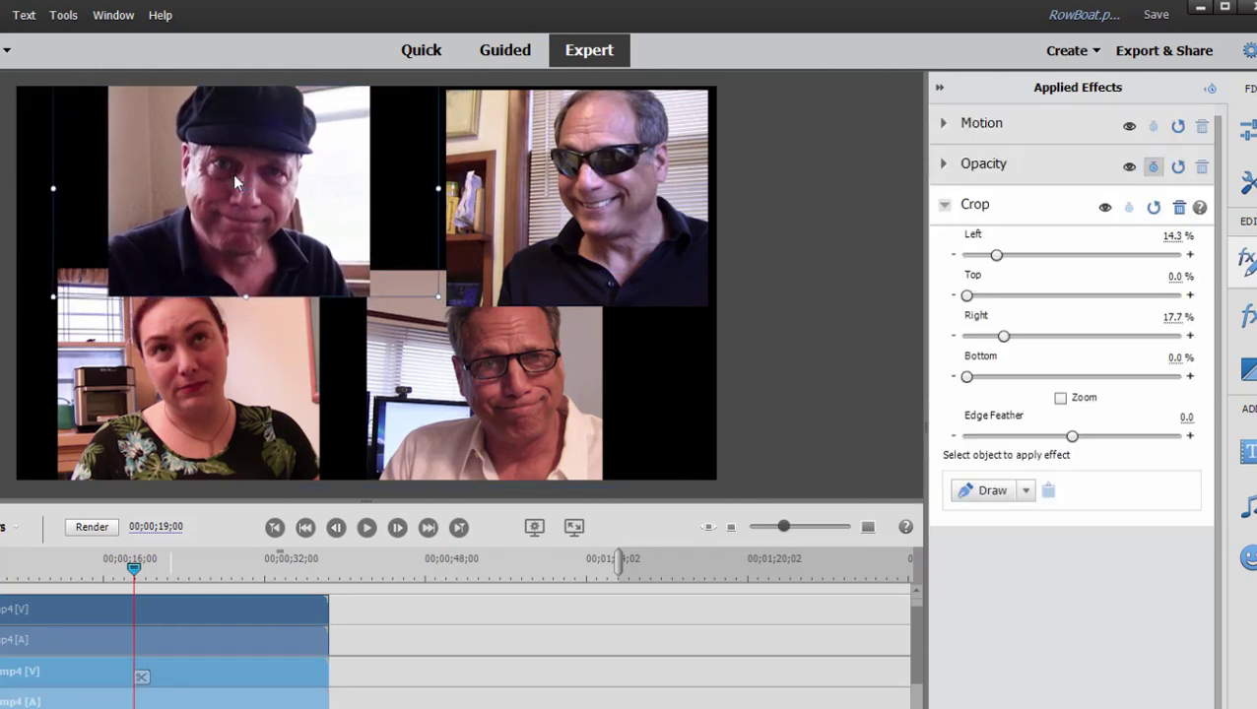
pyautogui.click(213, 408)
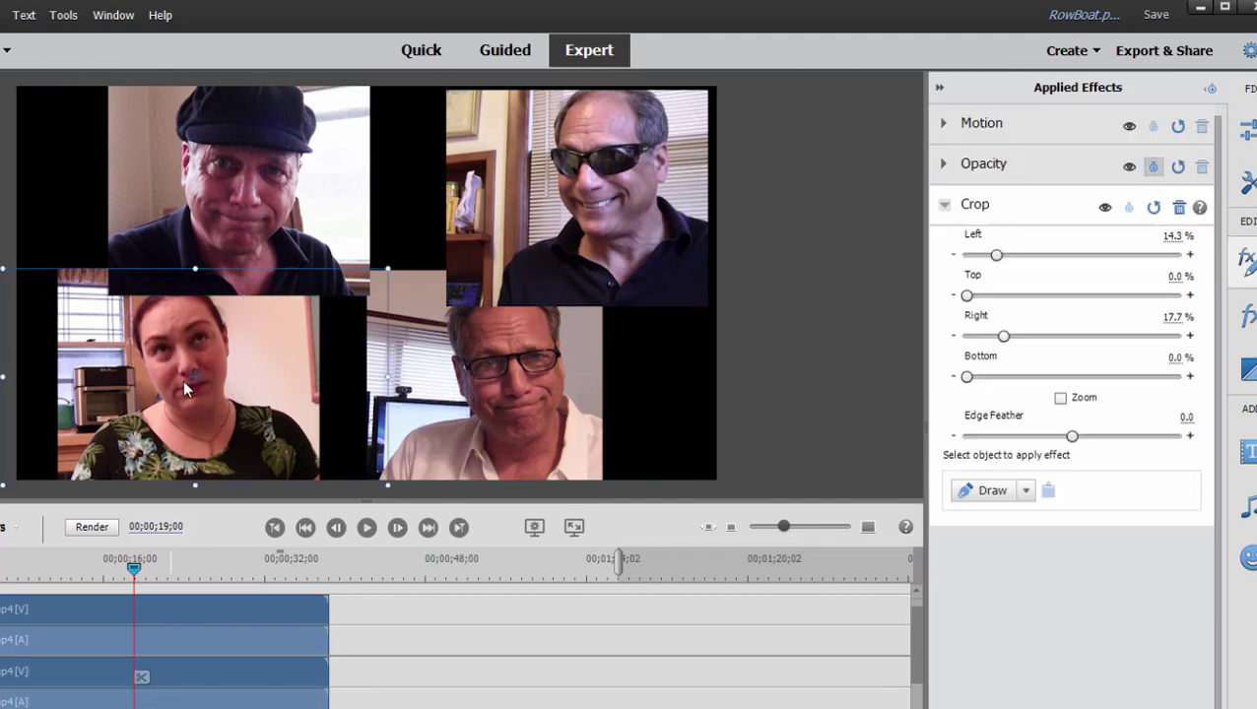
pyautogui.moveTo(182, 388); pyautogui.dragTo(140, 388)
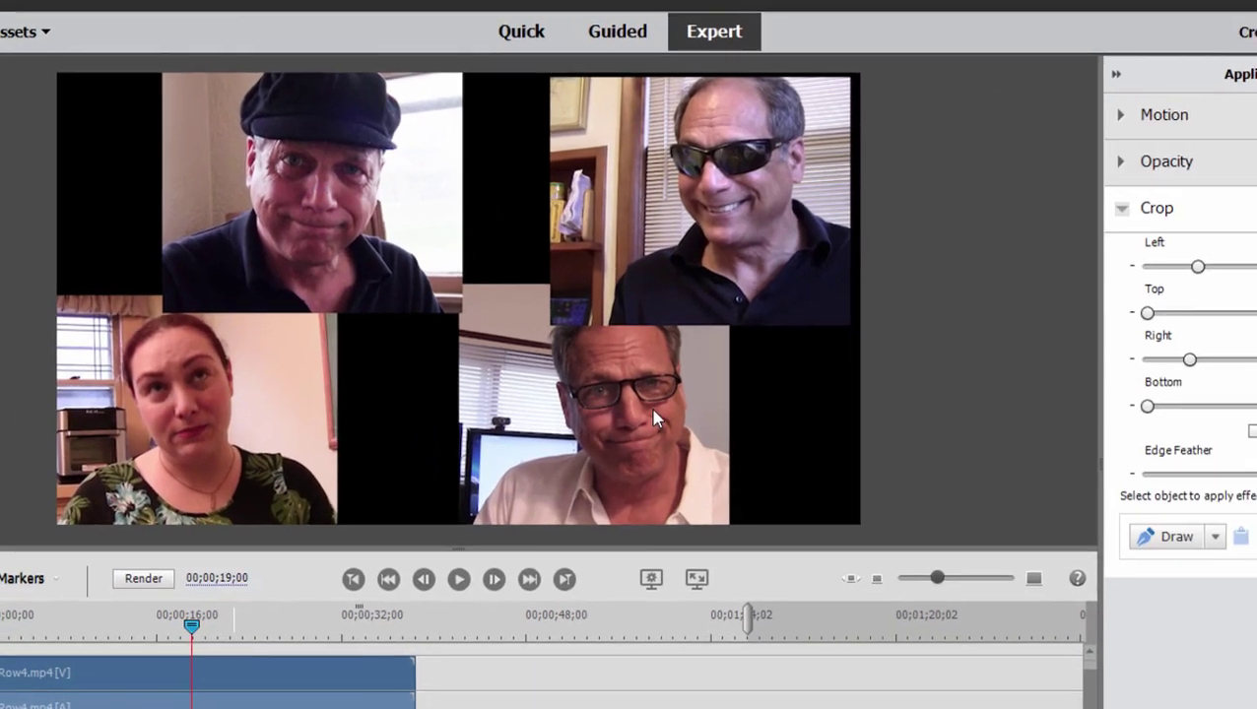
pyautogui.moveTo(658, 419); pyautogui.dragTo(593, 404)
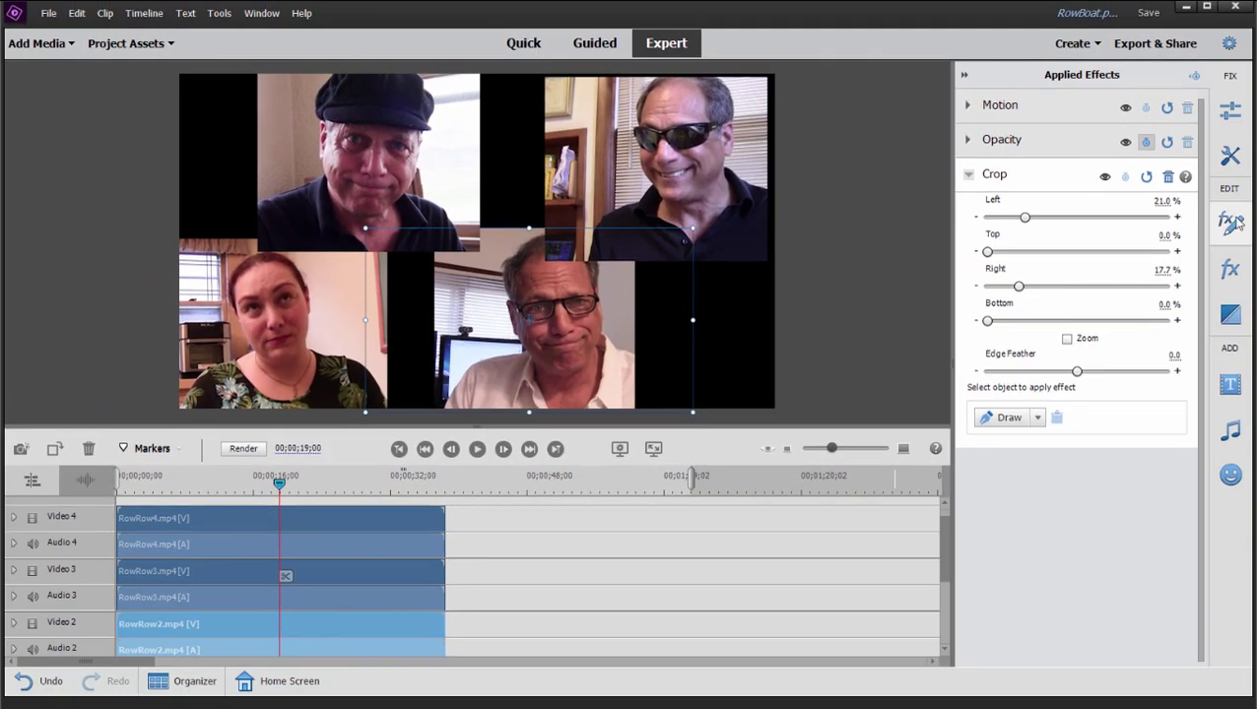
pyautogui.click(1232, 222)
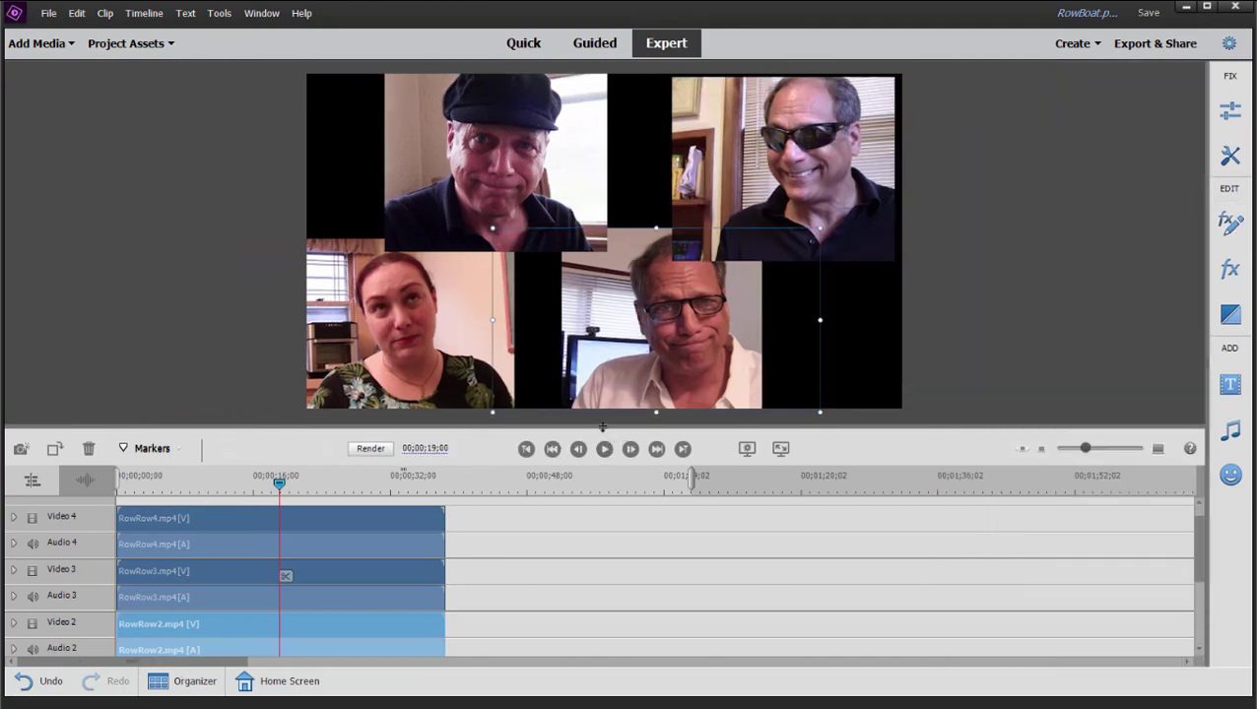
# Step: Enlarge the timeline and expand the Video 2–4 and Audio 2–4 tracks to show thumbnails and waveforms
pyautogui.moveTo(601, 426); pyautogui.dragTo(684, 185)
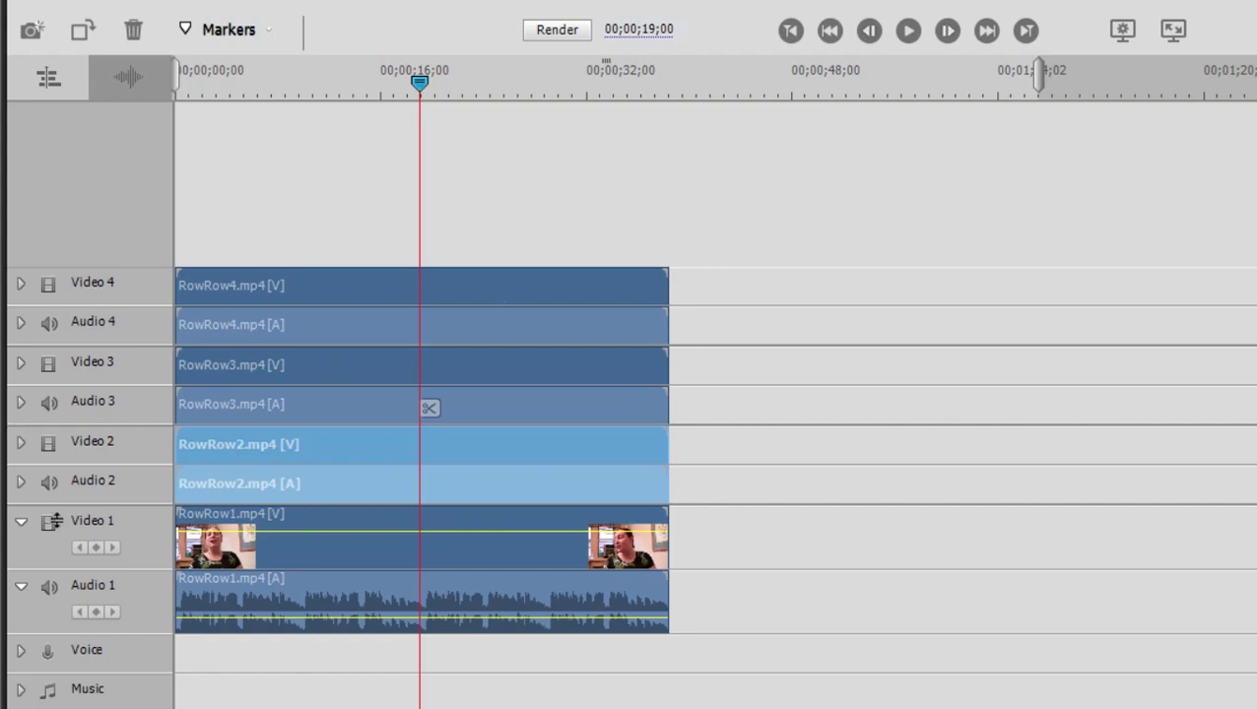
pyautogui.click(20, 484)
pyautogui.click(22, 352)
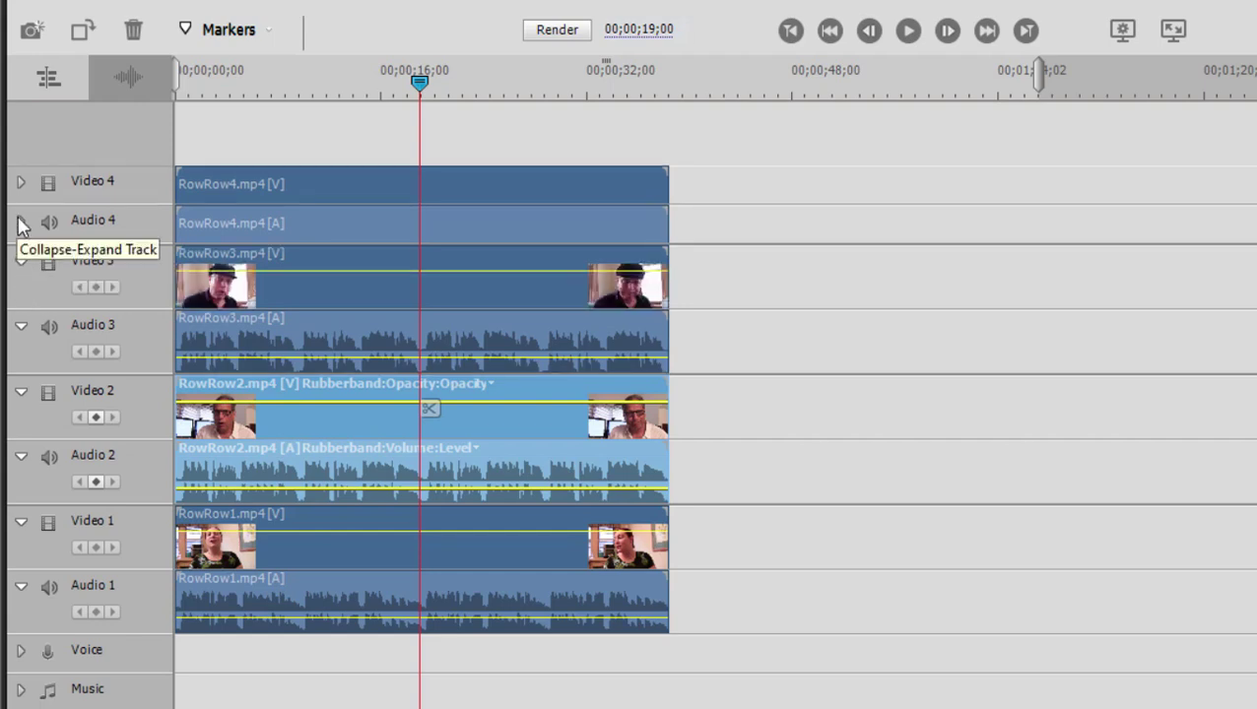
pyautogui.click(21, 222)
pyautogui.click(21, 160)
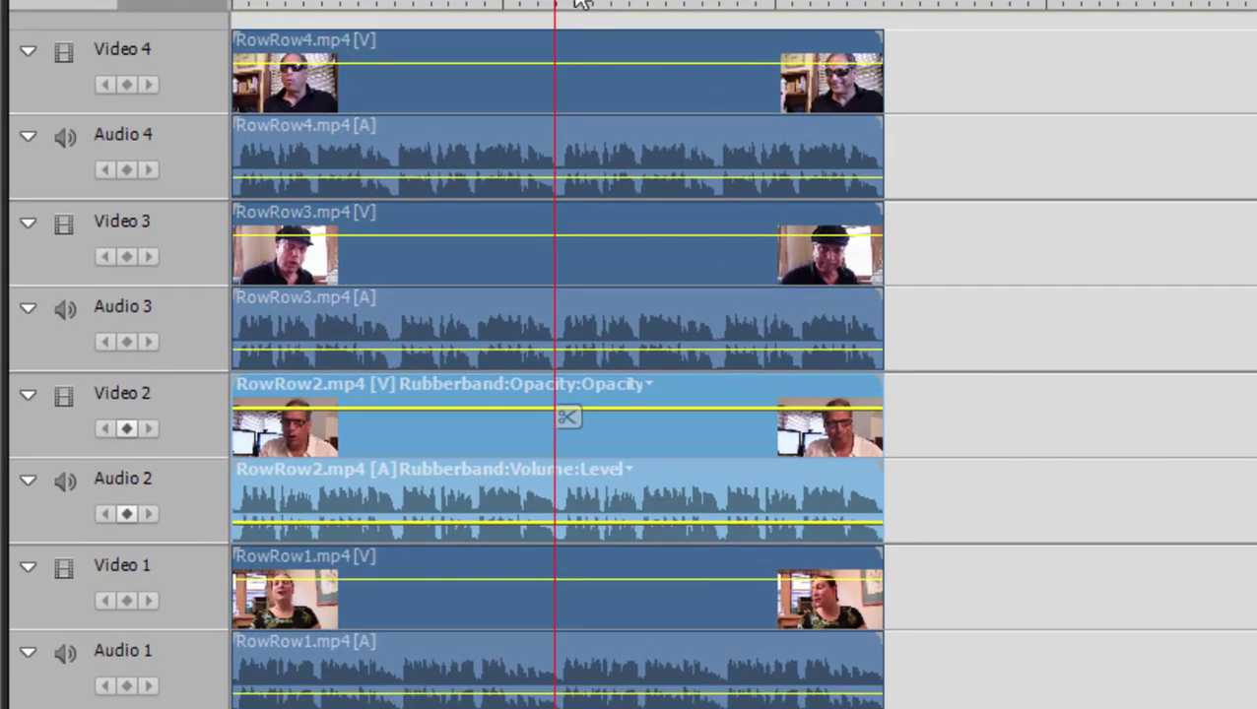
pyautogui.moveTo(552, 5); pyautogui.dragTo(401, 56)
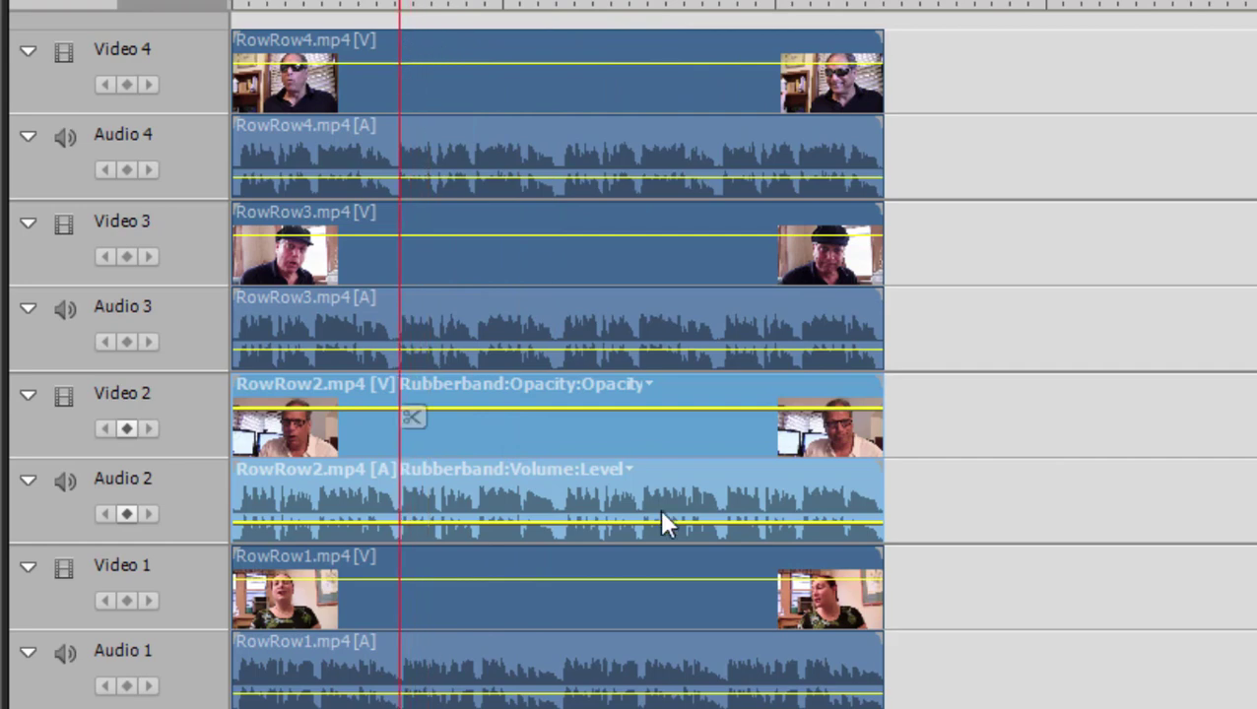
pyautogui.scroll(4, 643, 664)
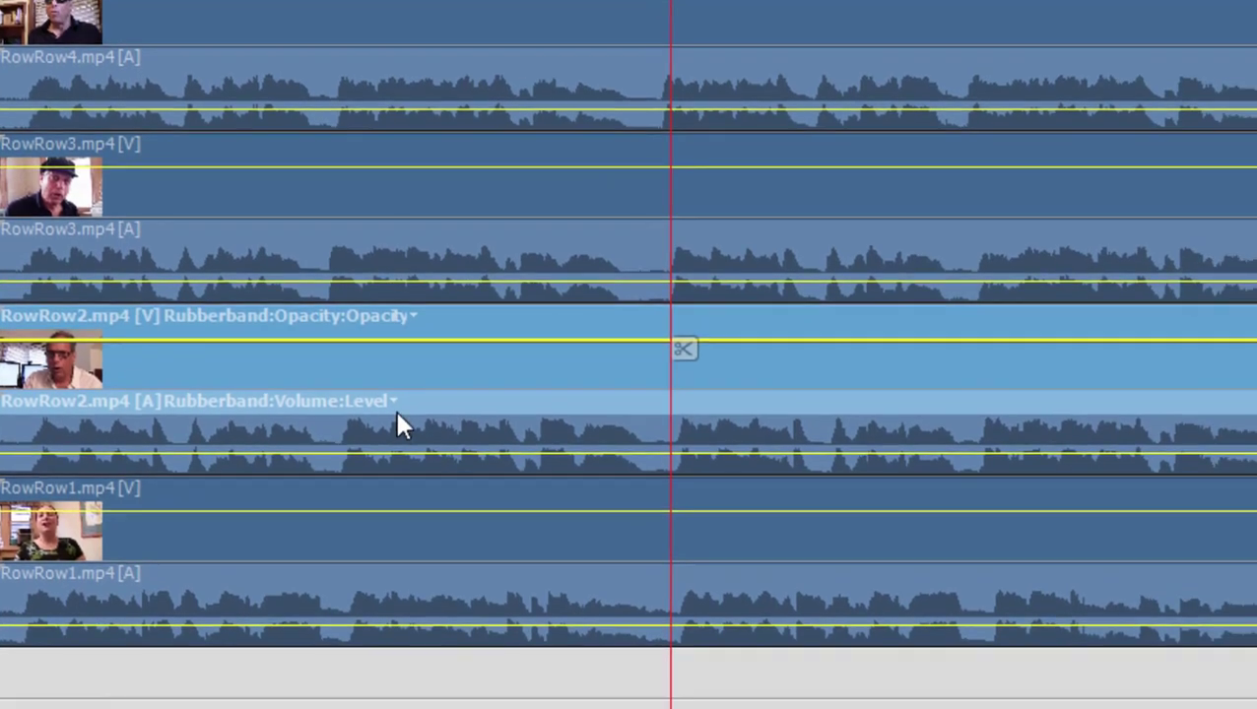
# Step: Move the RowRow2 video and audio clips about 9 seconds later on the timeline
pyautogui.click(567, 452)
pyautogui.click(774, 257)
pyautogui.click(601, 204)
pyautogui.click(532, 353)
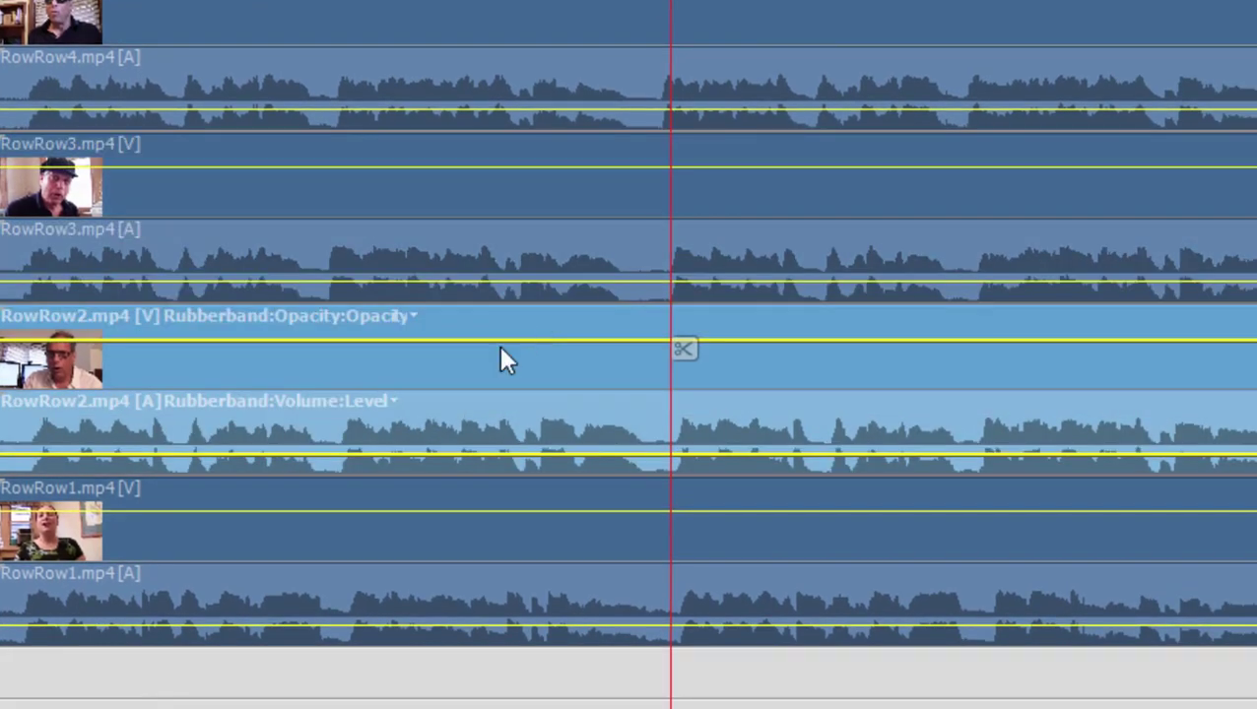
pyautogui.moveTo(132, 356); pyautogui.dragTo(746, 404)
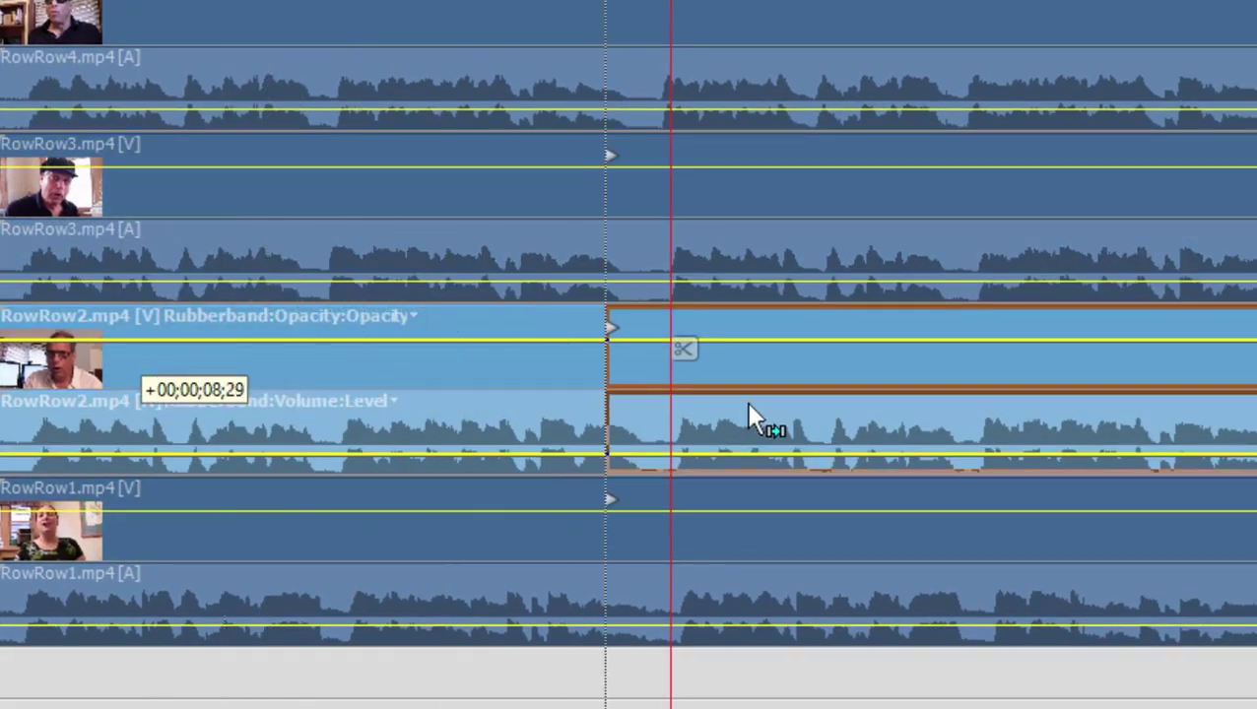
pyautogui.moveTo(842, 409); pyautogui.dragTo(853, 399)
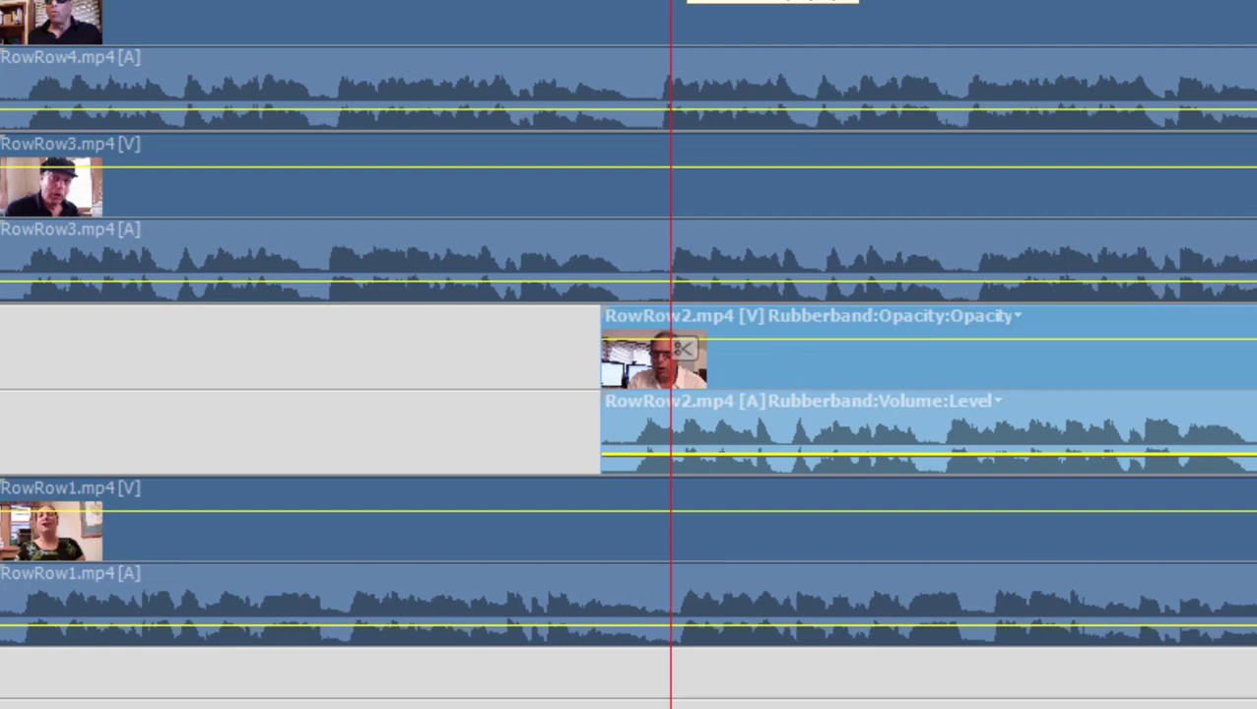
pyautogui.moveTo(810, 384); pyautogui.dragTo(841, 398)
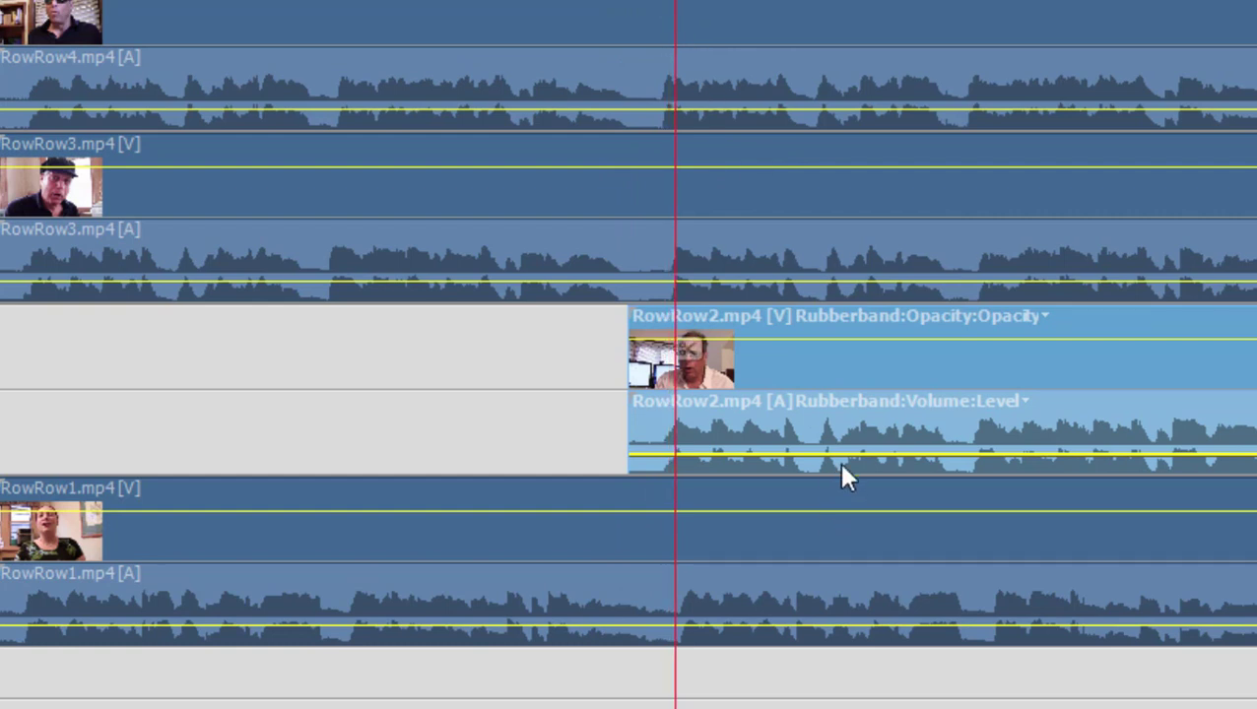
pyautogui.moveTo(816, 370); pyautogui.dragTo(828, 370)
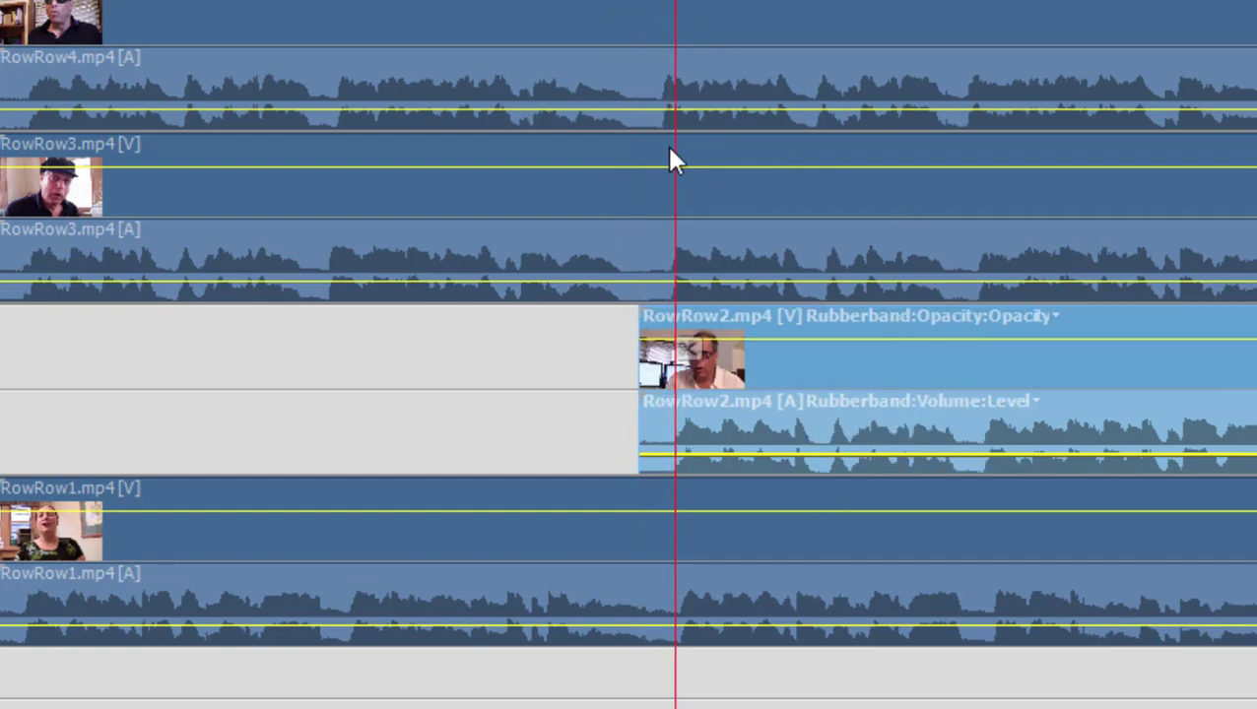
pyautogui.click(715, 211)
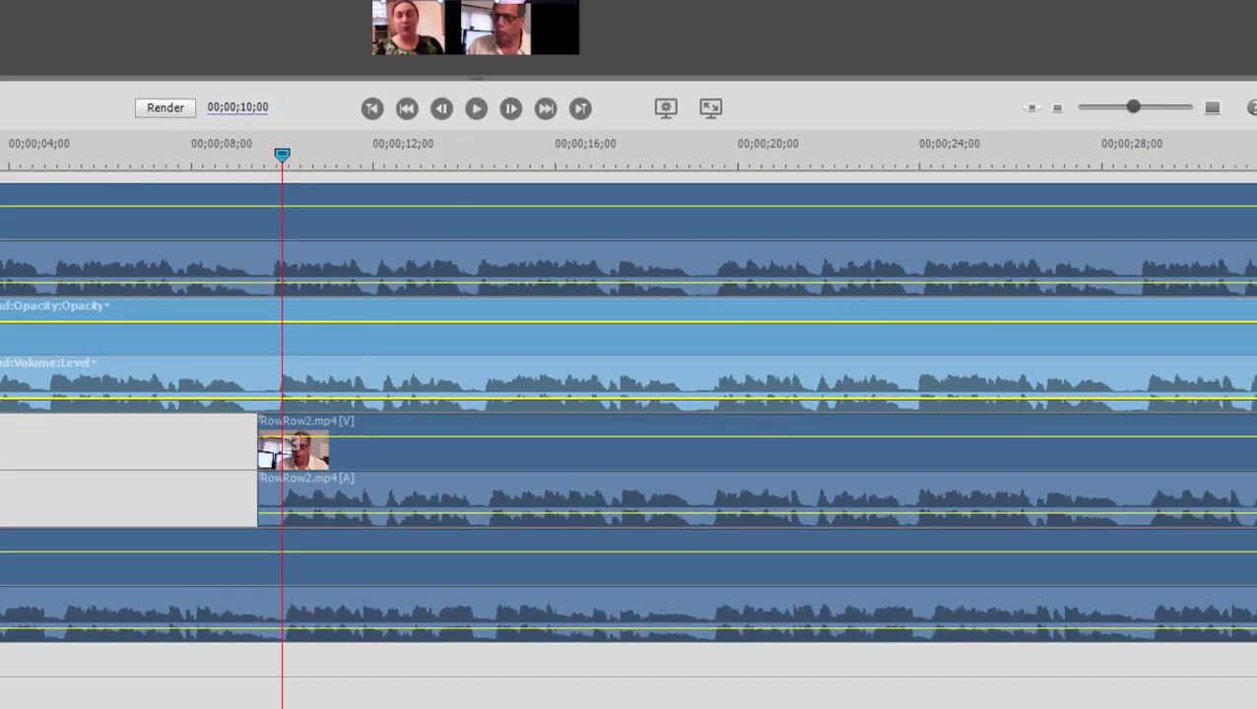
# Step: Move the RowRow3 clips so they start at the playhead at 00;00;18;29
pyautogui.moveTo(53, 371); pyautogui.dragTo(564, 317)
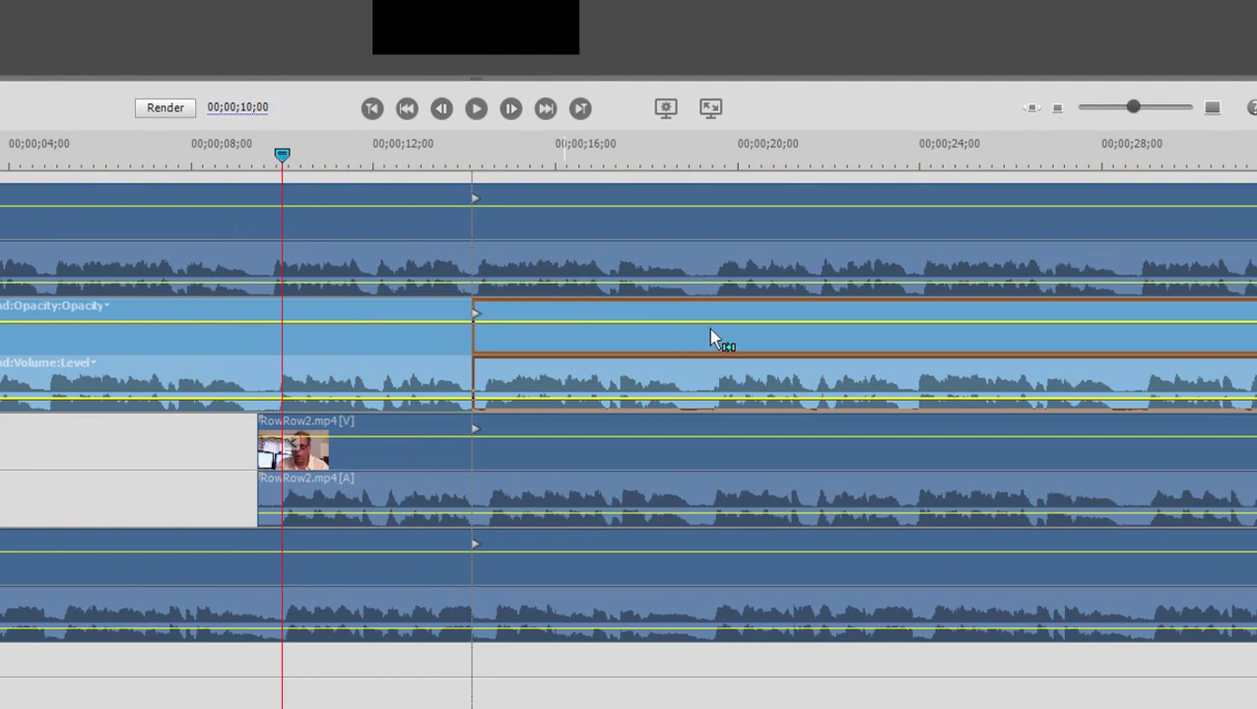
pyautogui.moveTo(710, 333); pyautogui.dragTo(768, 340)
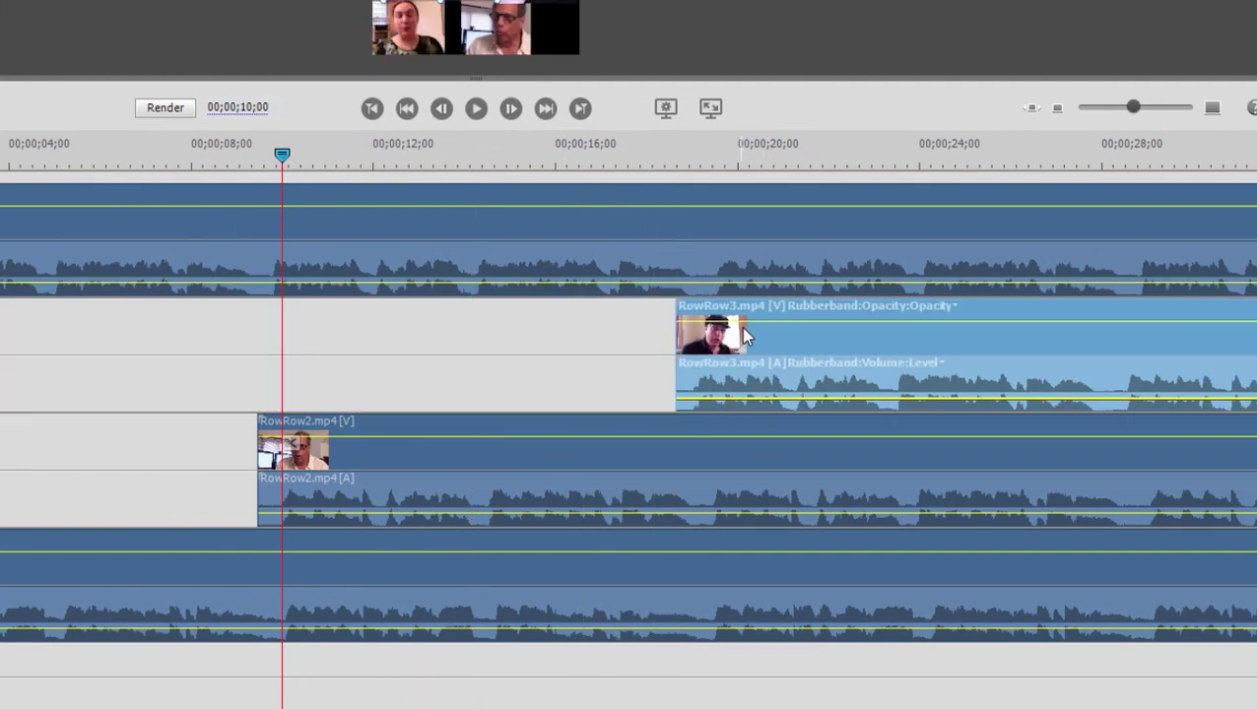
pyautogui.click(680, 163)
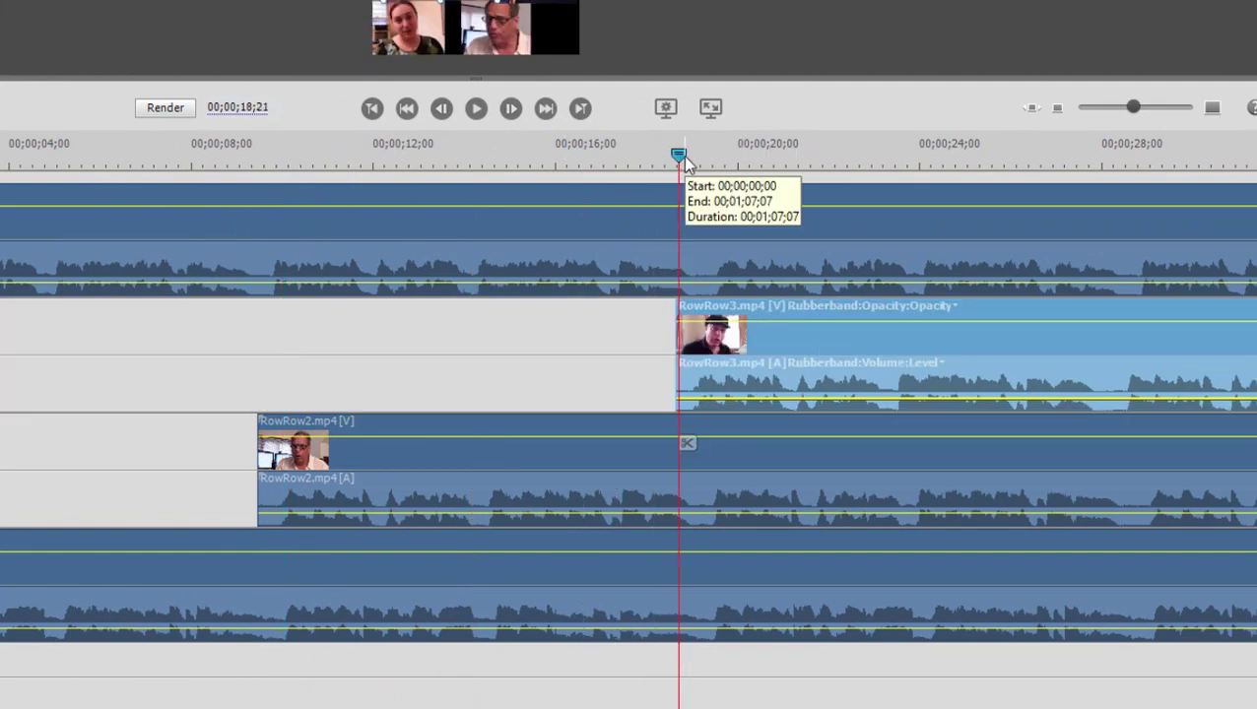
pyautogui.moveTo(683, 157); pyautogui.dragTo(709, 177)
pyautogui.moveTo(796, 345); pyautogui.dragTo(798, 341)
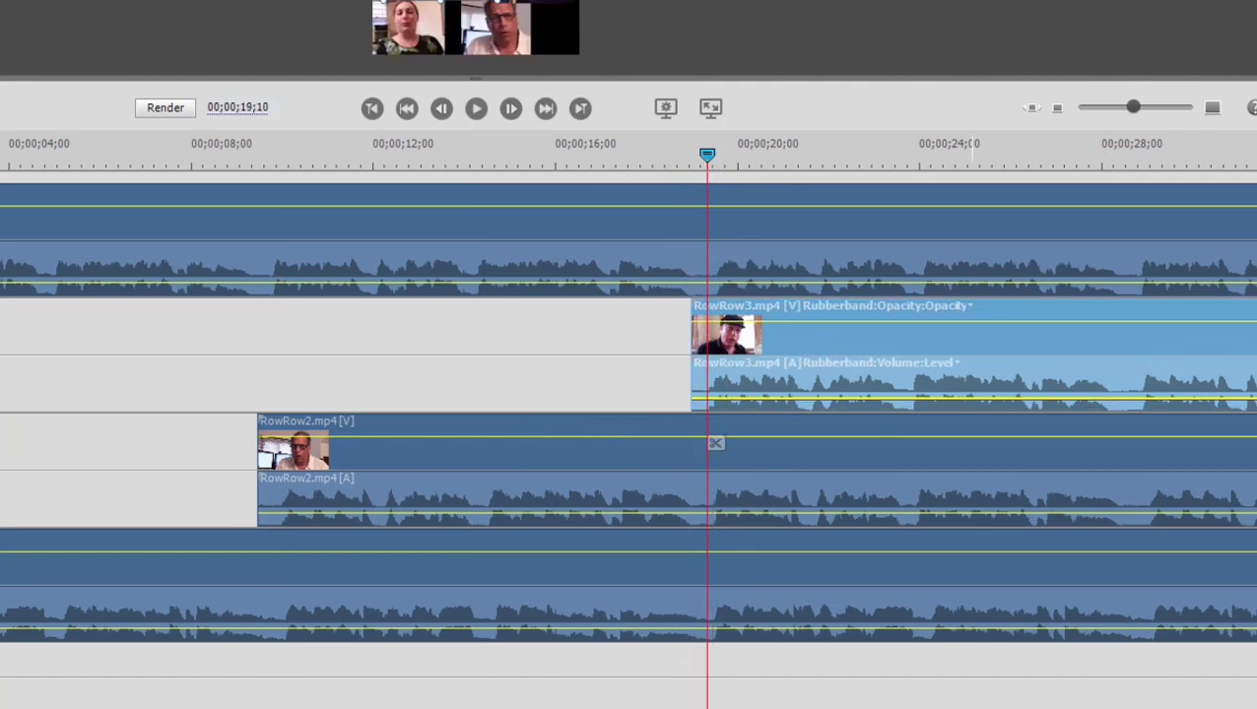
# Step: Move the RowRow4 clips so they start at about 28 seconds
pyautogui.click(591, 212)
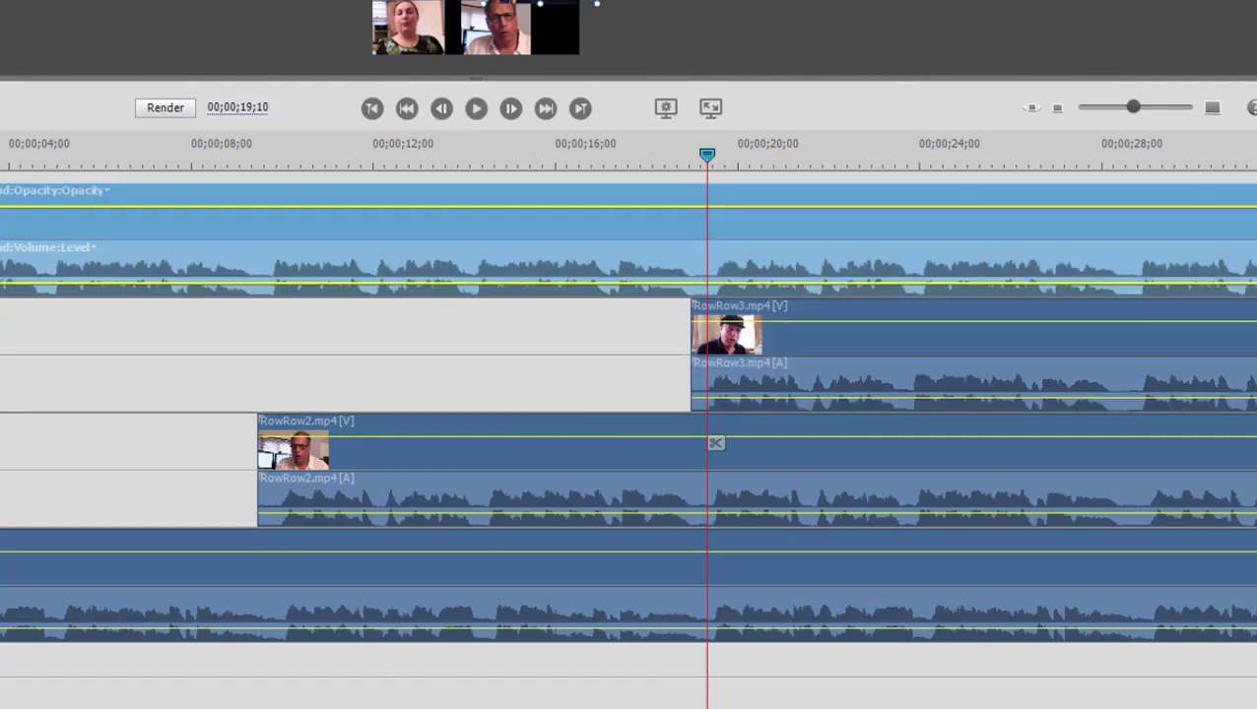
pyautogui.moveTo(251, 246); pyautogui.dragTo(1141, 228)
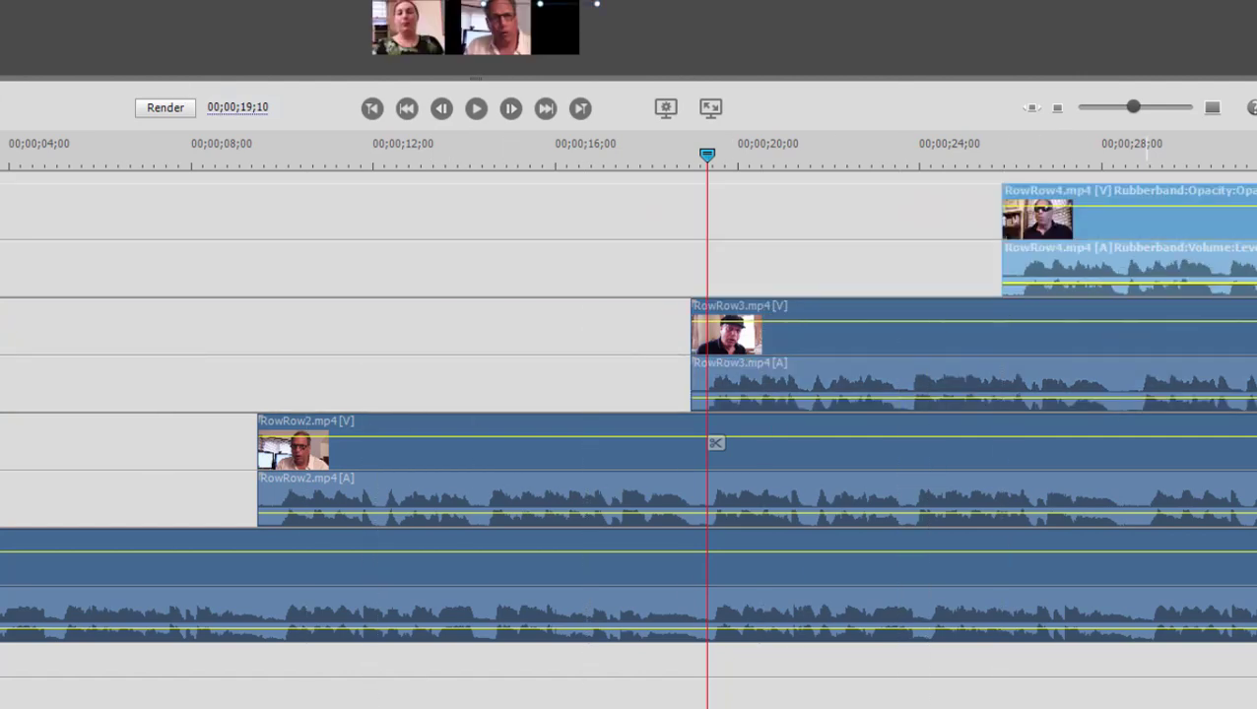
pyautogui.hscroll(10, 629, 414)
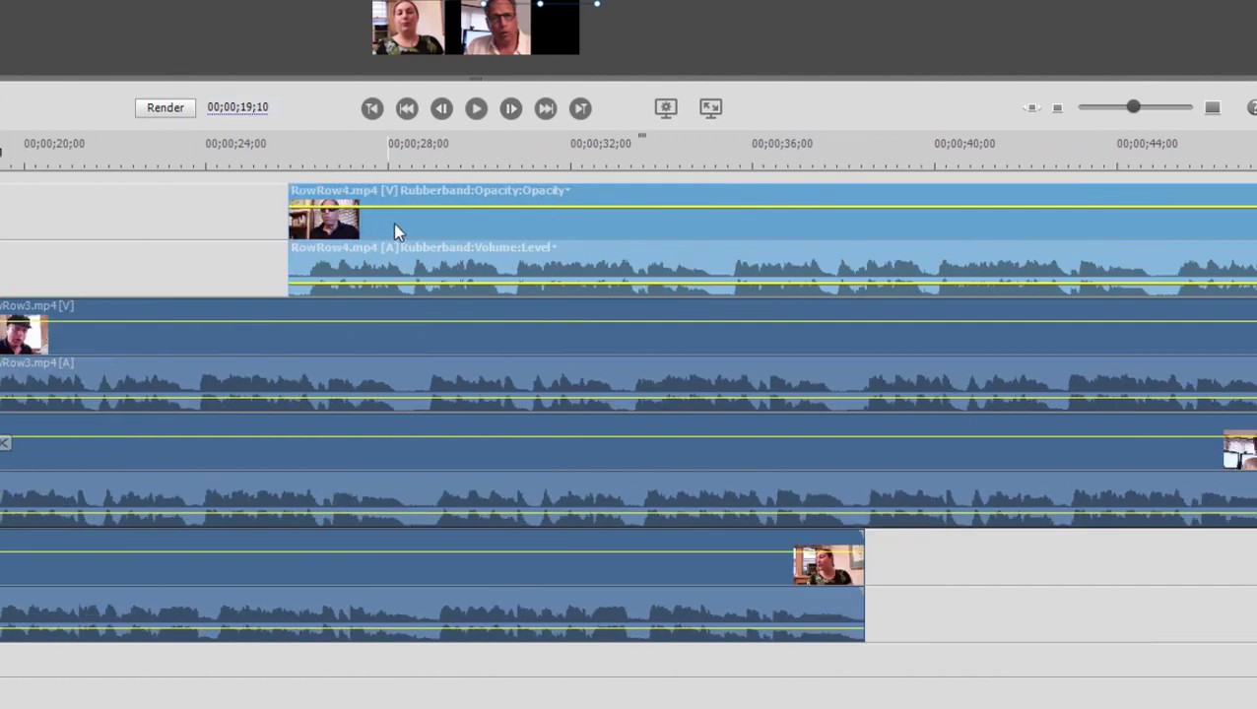
pyautogui.moveTo(393, 224); pyautogui.dragTo(499, 208)
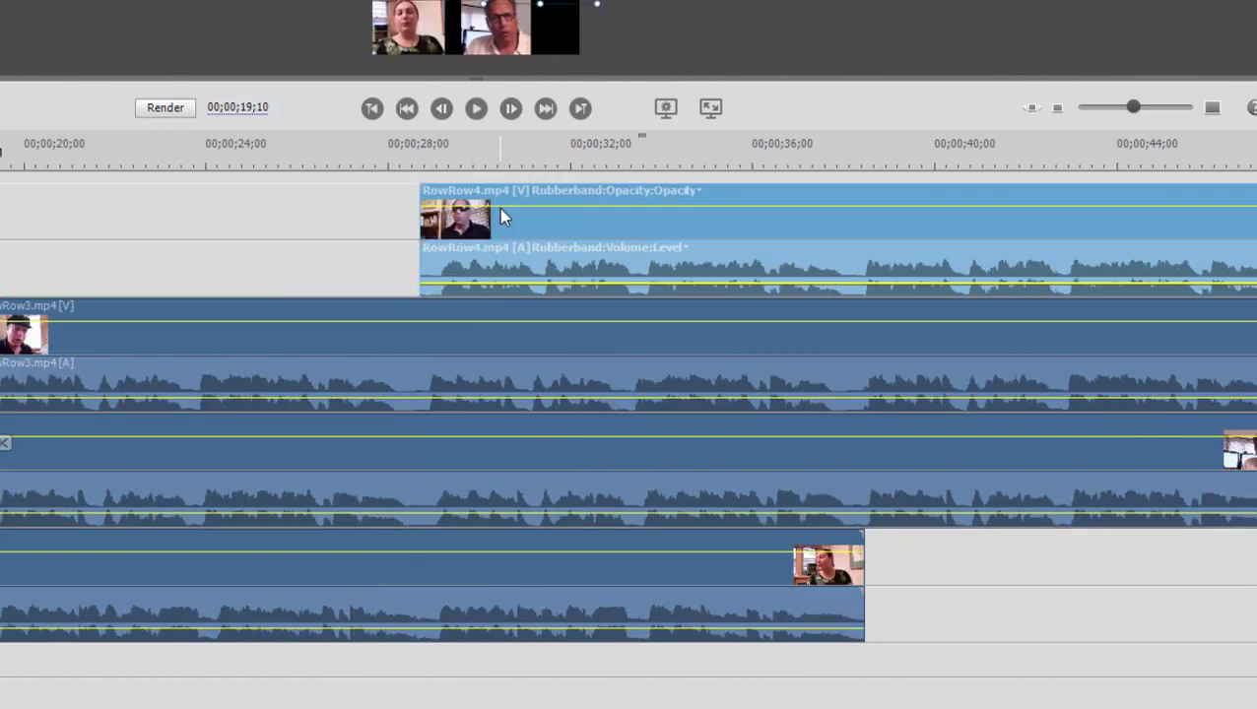
pyautogui.click(404, 156)
pyautogui.moveTo(405, 154); pyautogui.dragTo(429, 155)
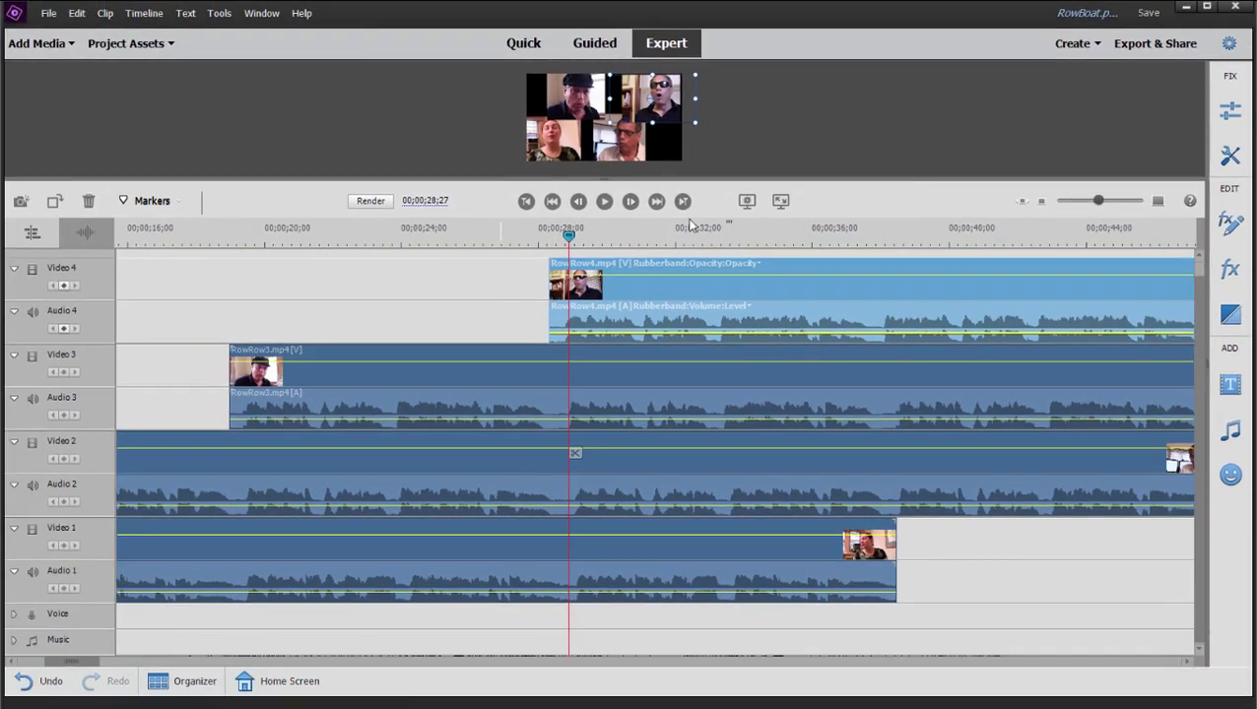
# Step: Enlarge the preview monitor and scrub back to the opening, where only the woman singer appears
pyautogui.moveTo(609, 179); pyautogui.dragTo(613, 474)
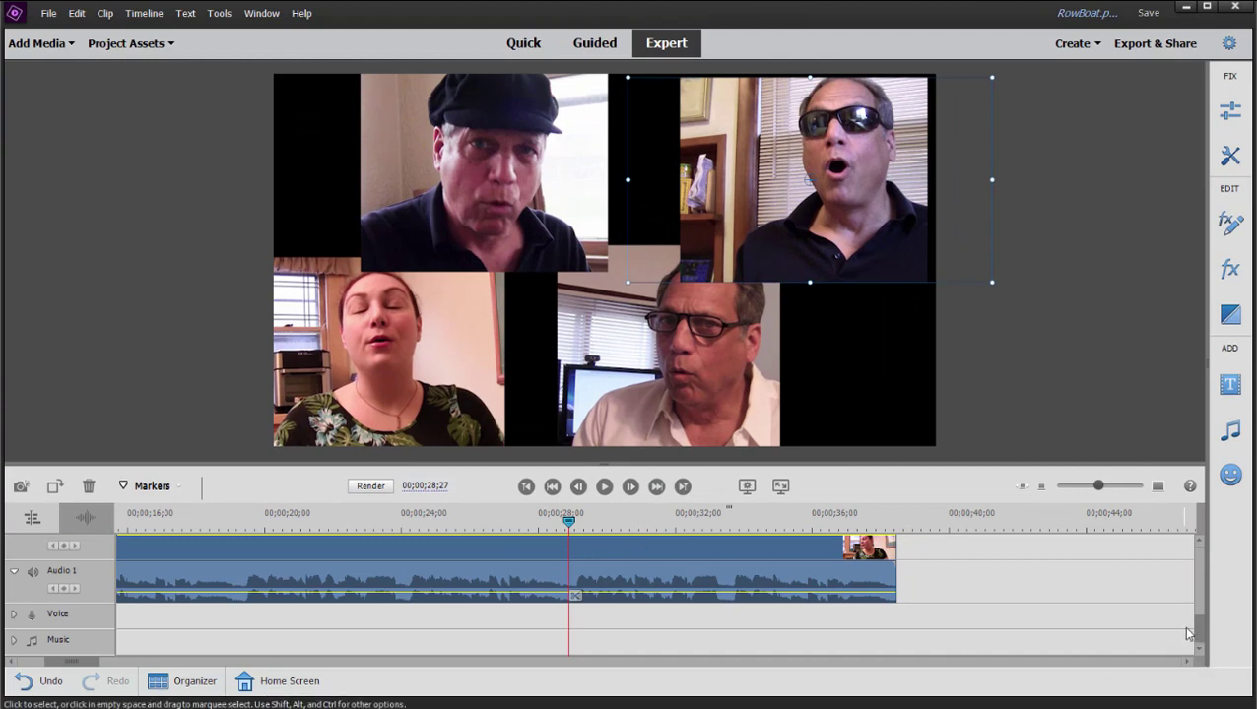
pyautogui.moveTo(1198, 621); pyautogui.dragTo(1214, 548)
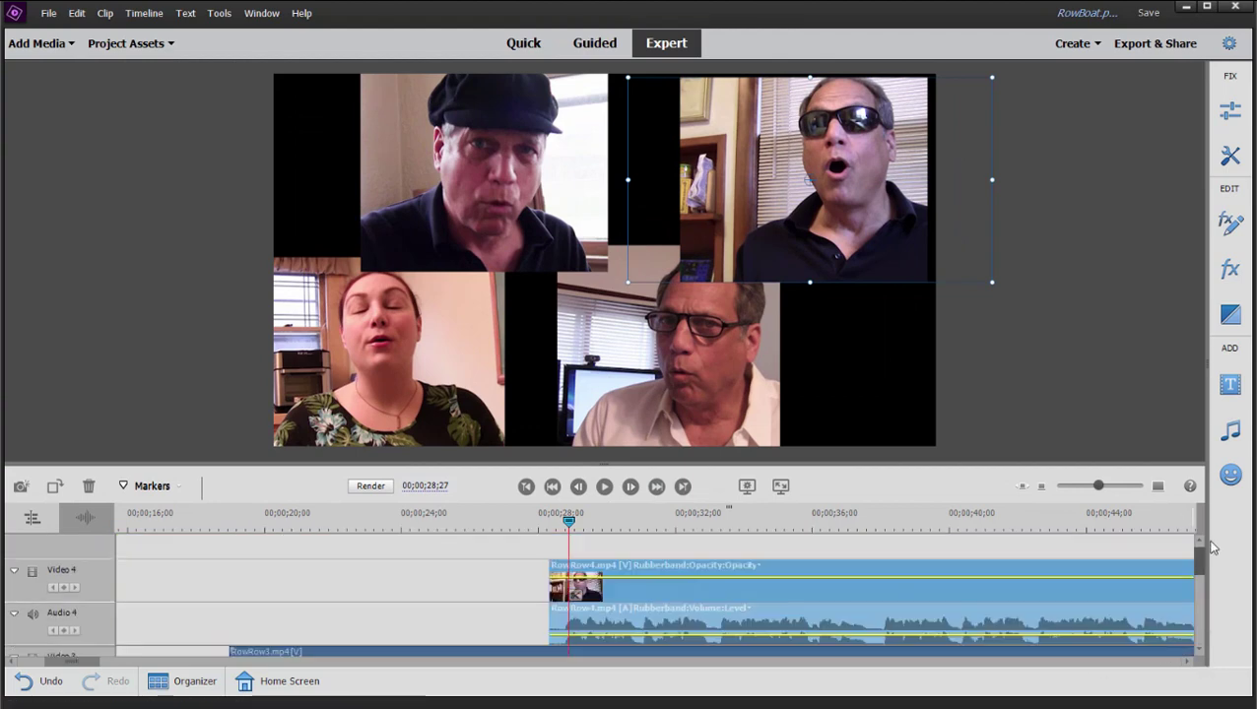
pyautogui.click(677, 520)
pyautogui.moveTo(677, 521); pyautogui.dragTo(119, 520)
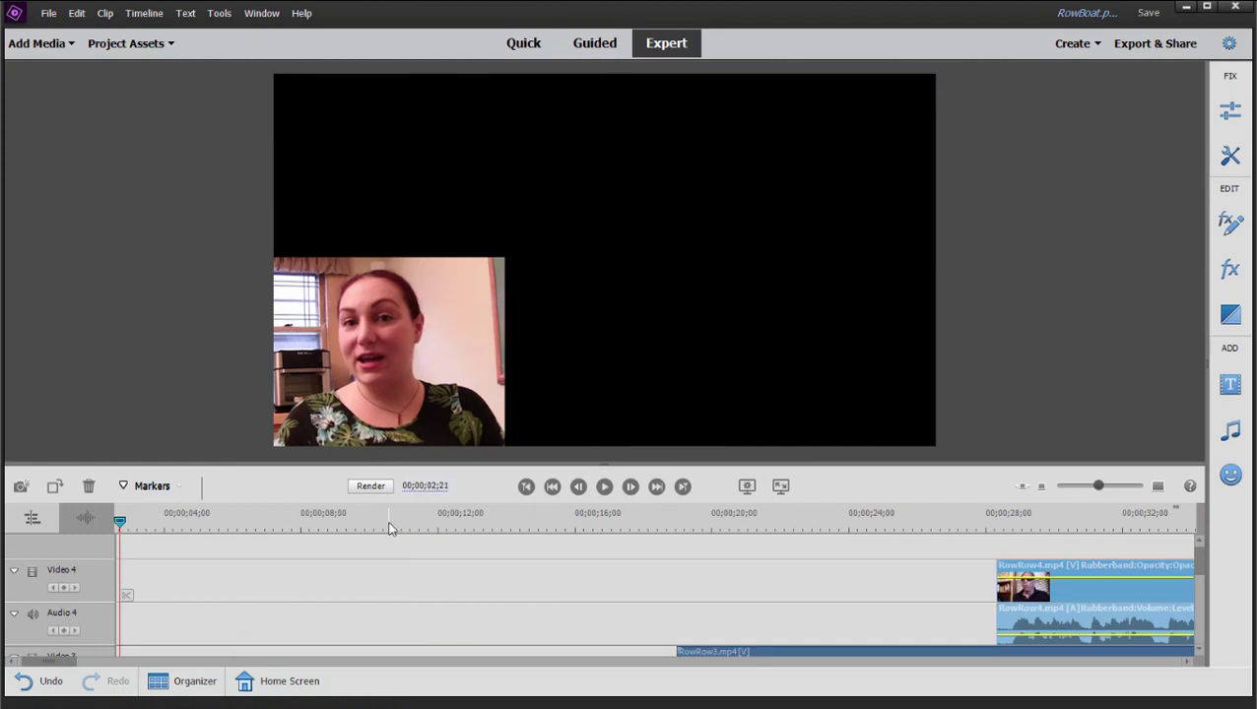
# Step: Play the round from the start to check each singer's entrance, then stop
pyautogui.press('Home')
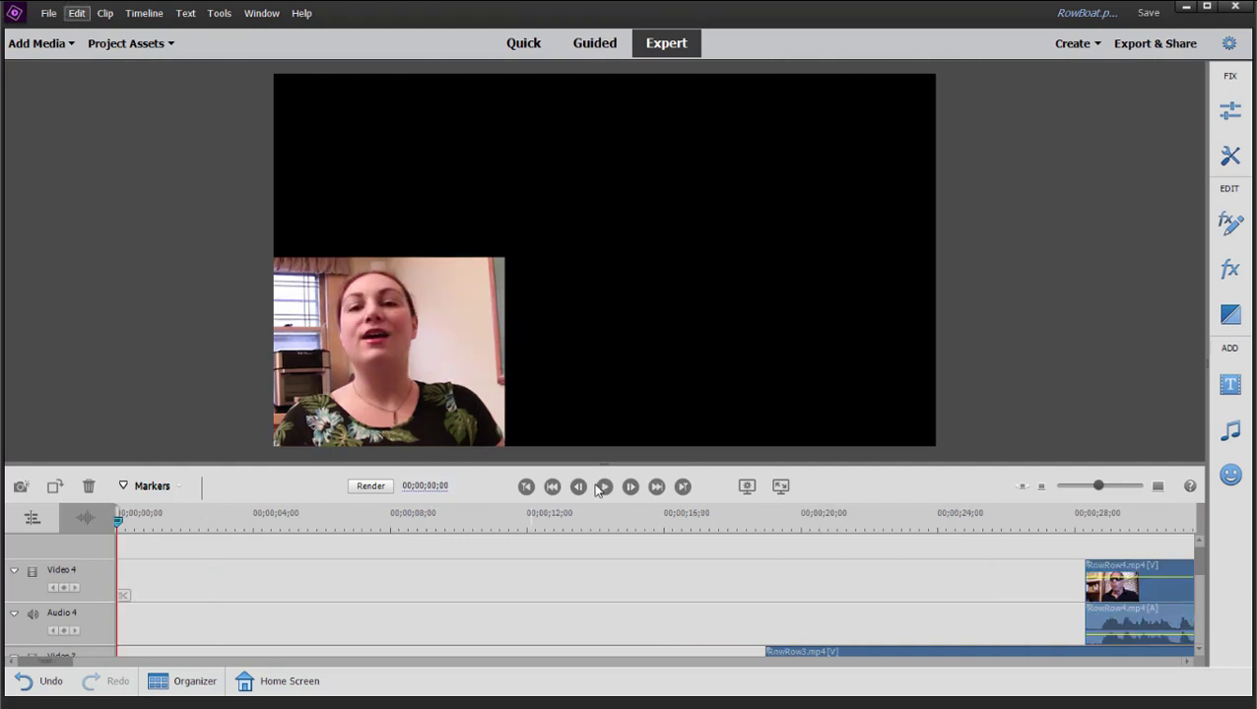
pyautogui.press('space')
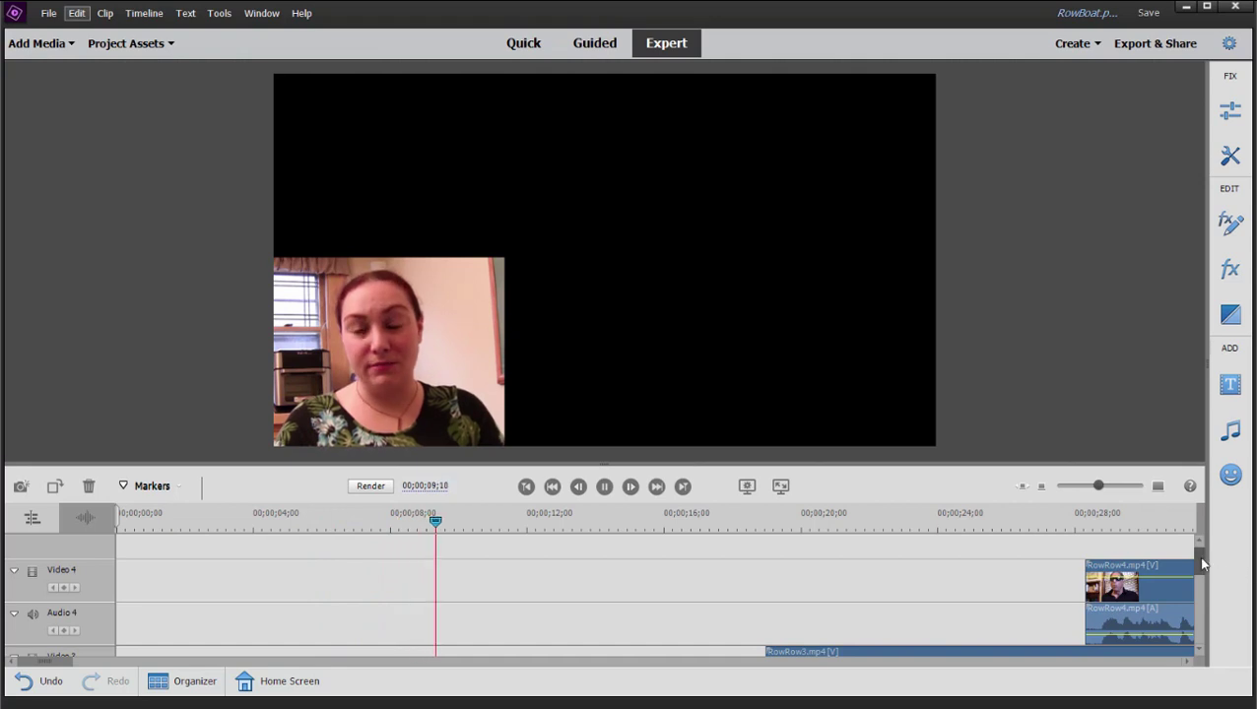
pyautogui.moveTo(1197, 556); pyautogui.dragTo(1194, 596)
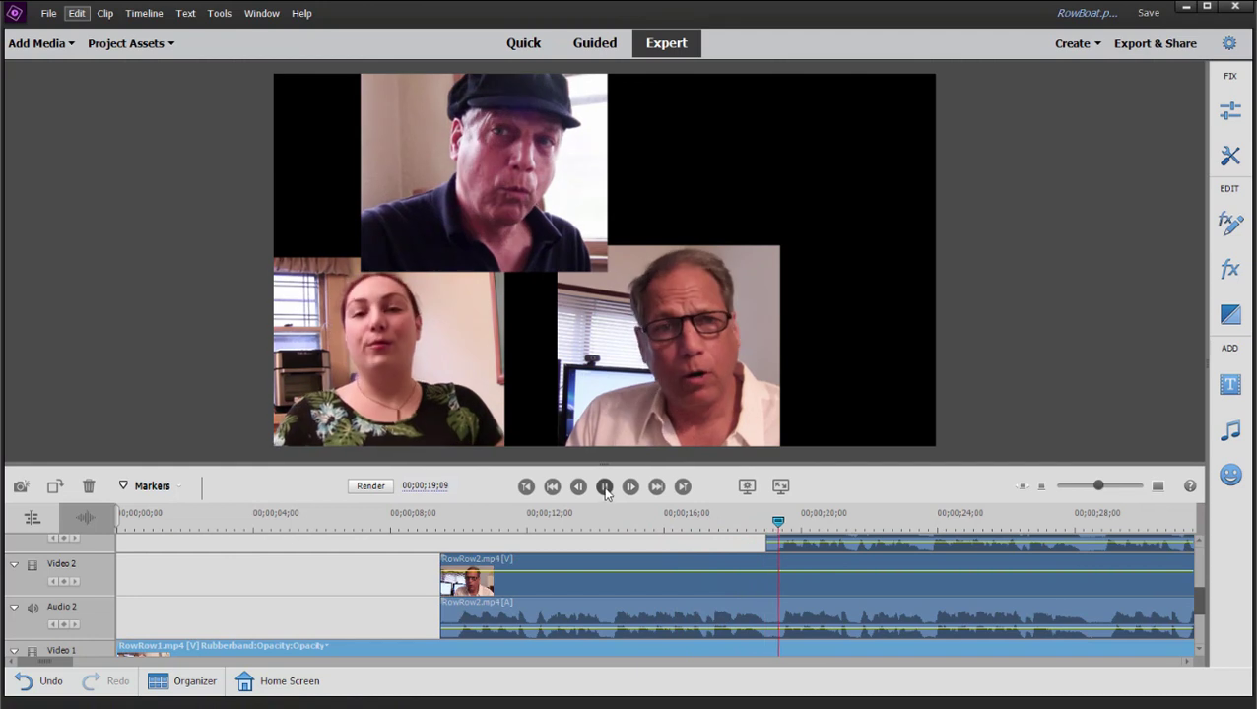
pyautogui.press('space')
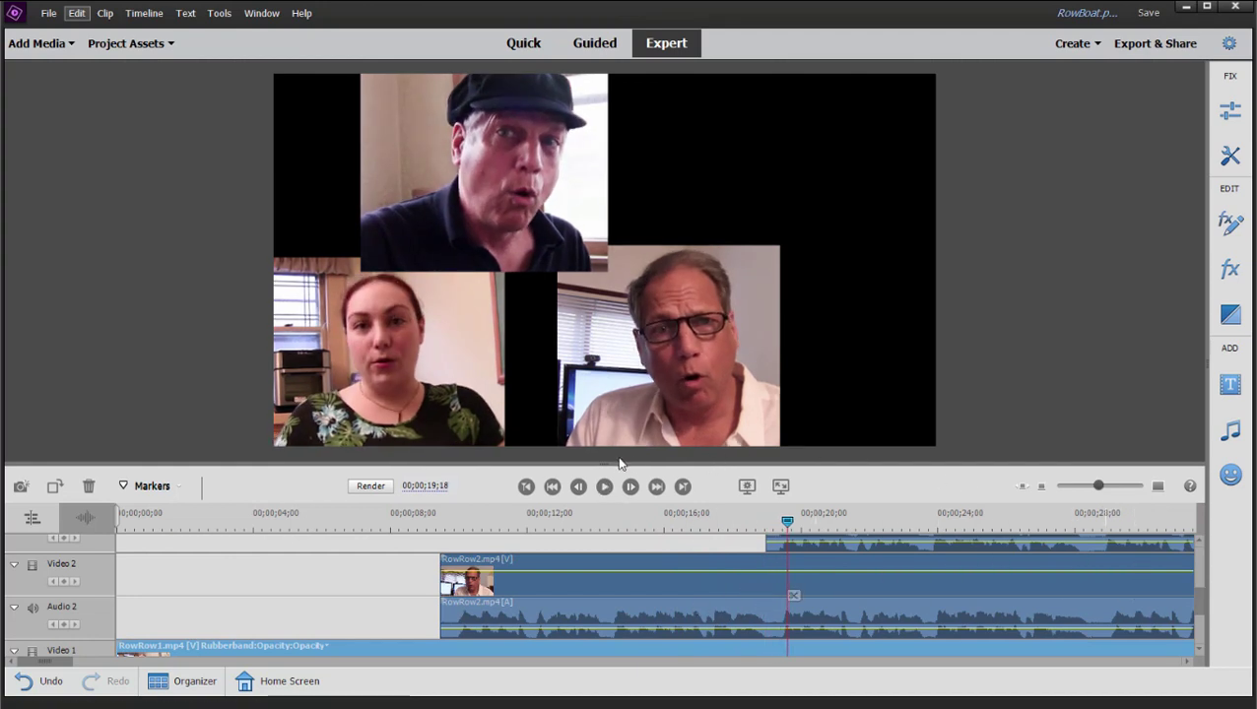
# Step: Zoom out and enlarge the timeline to show all four staggered tracks, with the playhead near 34 seconds
pyautogui.moveTo(598, 445); pyautogui.dragTo(598, 406)
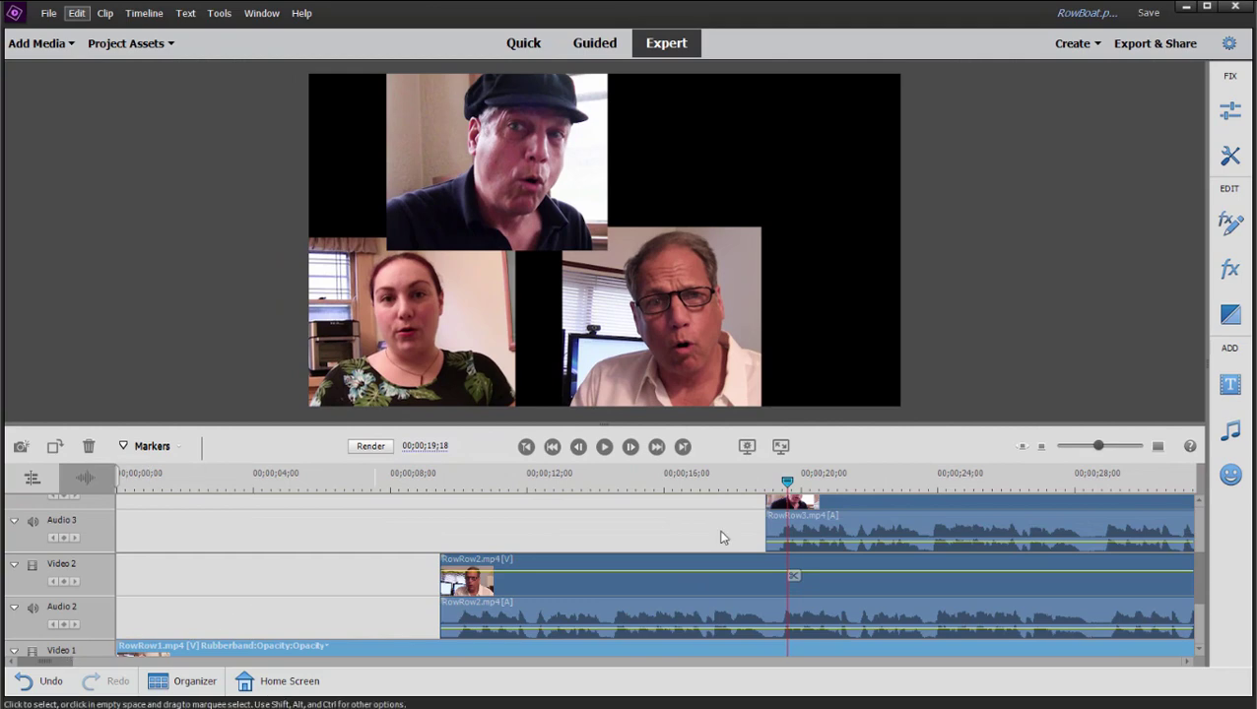
pyautogui.press('-')
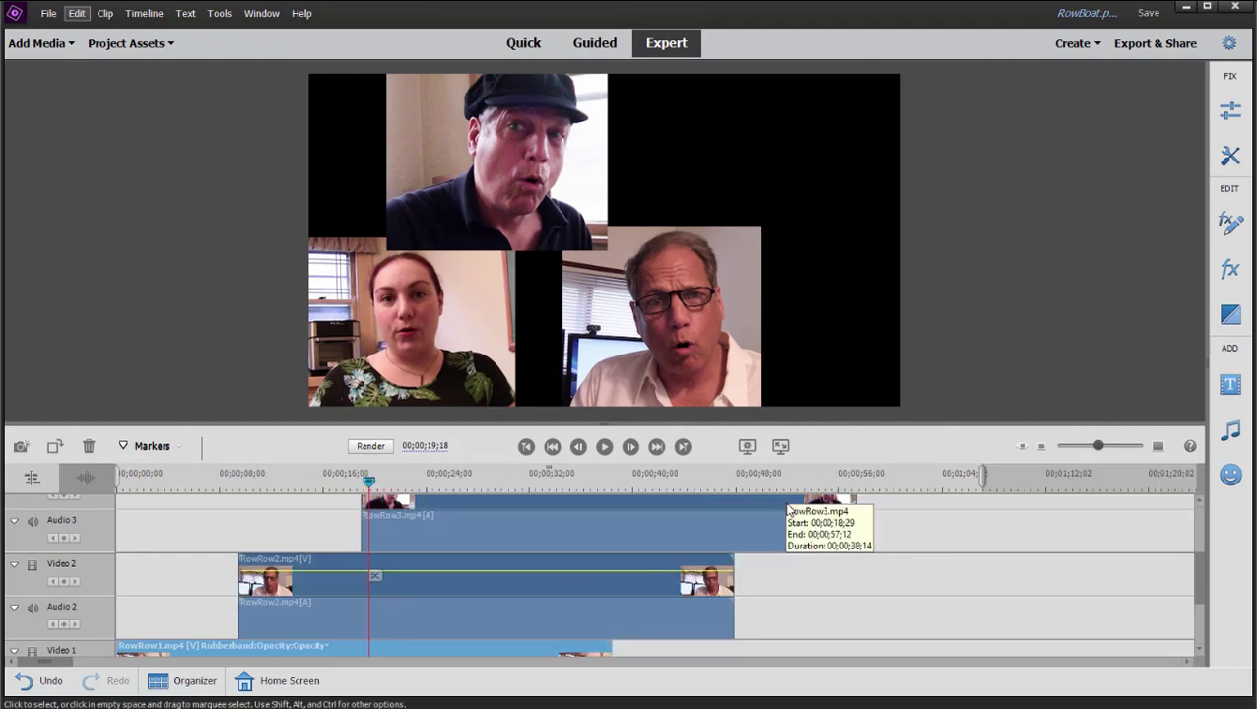
pyautogui.moveTo(598, 423); pyautogui.dragTo(598, 272)
pyautogui.click(566, 330)
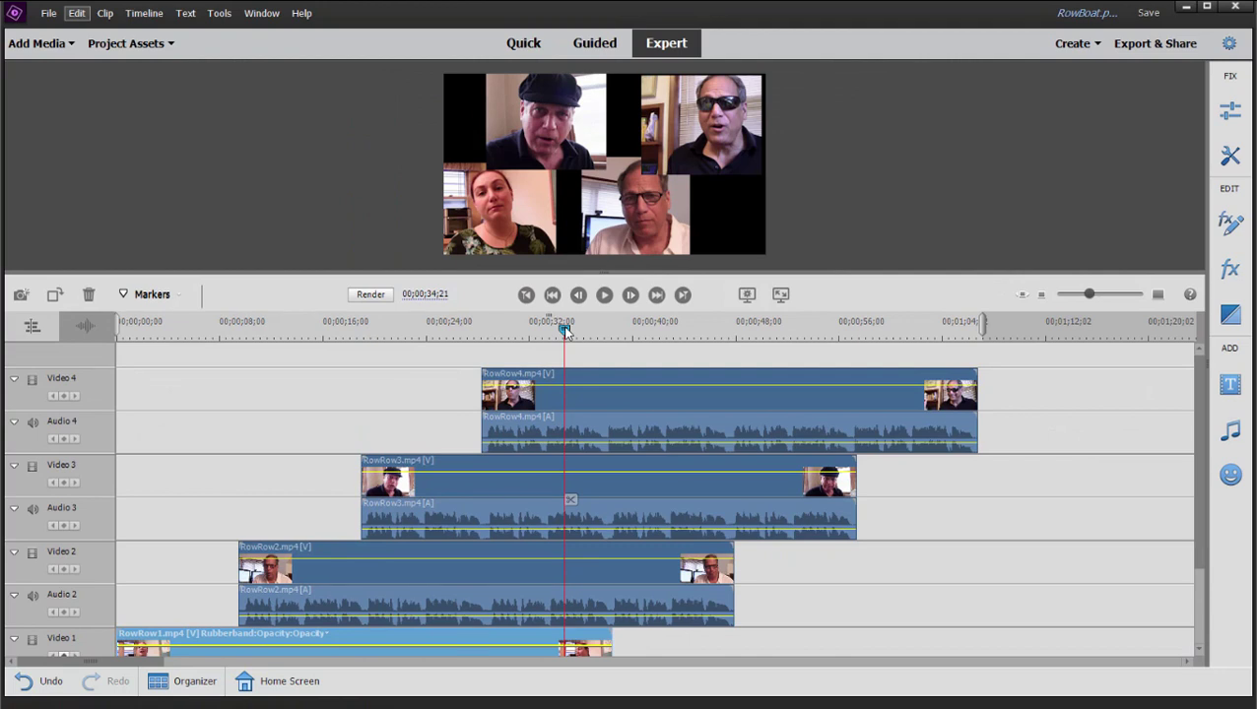